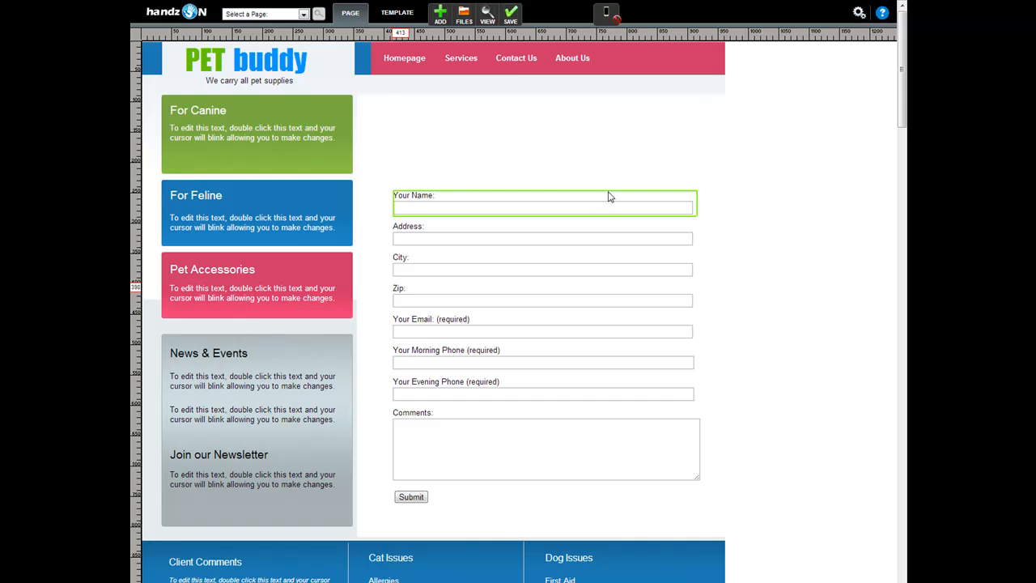
Step: Move the contact form up to top 118, left 397, and enlarge it to about 519 wide by 639 high
drag(615, 189, 608, 126)
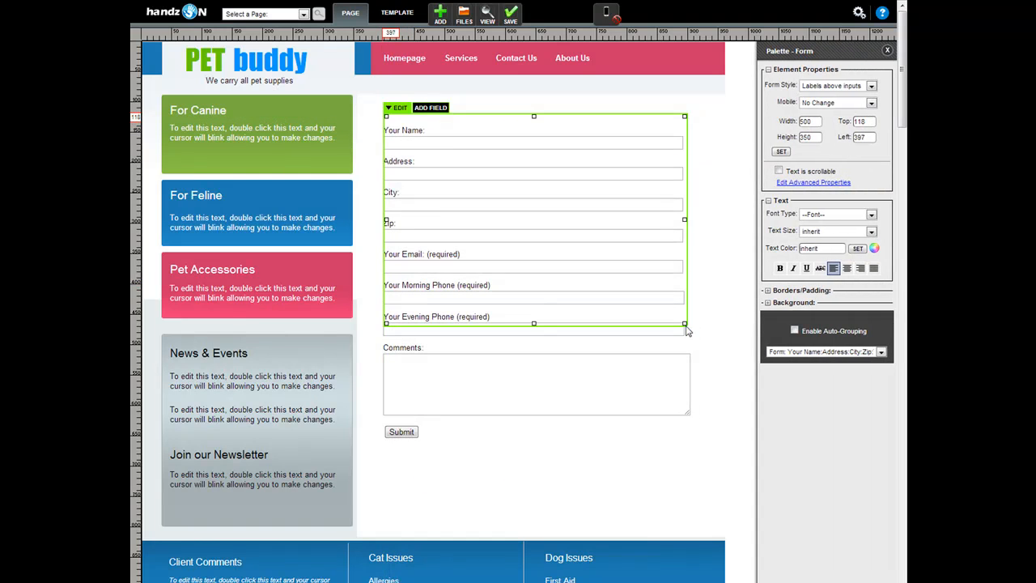
drag(685, 323, 701, 503)
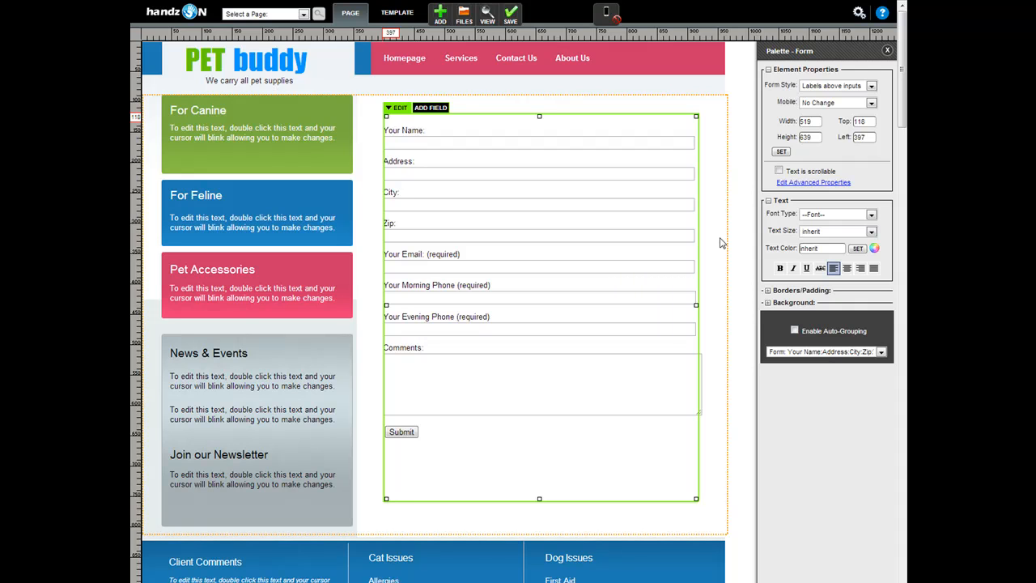
Step: Add a field to the form with the Phone Number input type and make it required
click(430, 108)
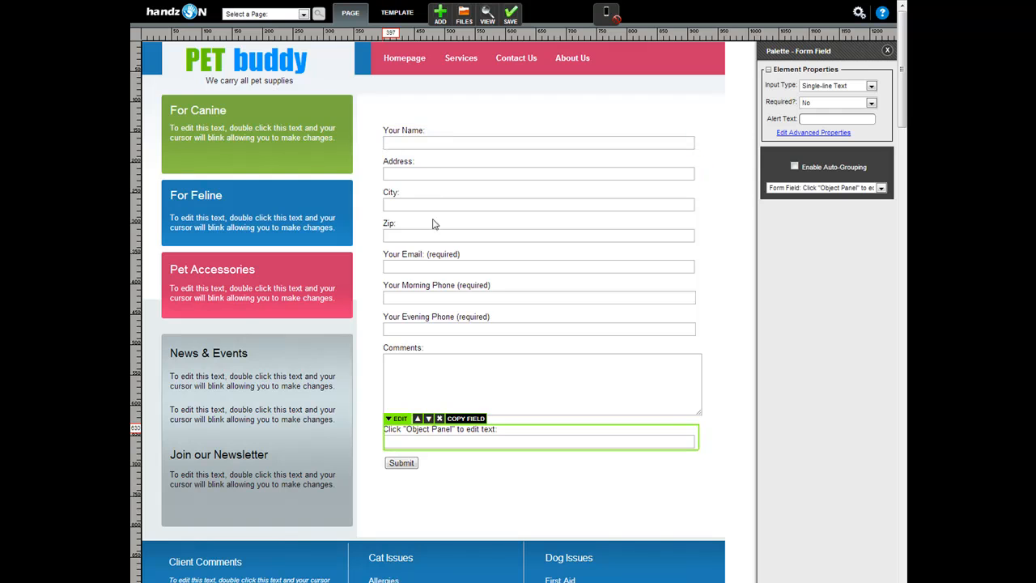
click(848, 86)
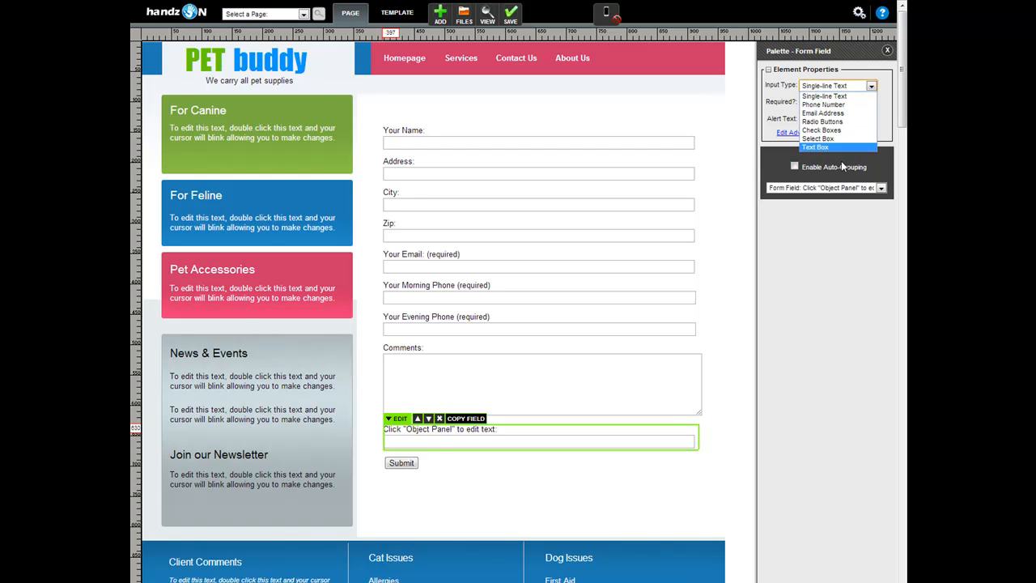
click(843, 104)
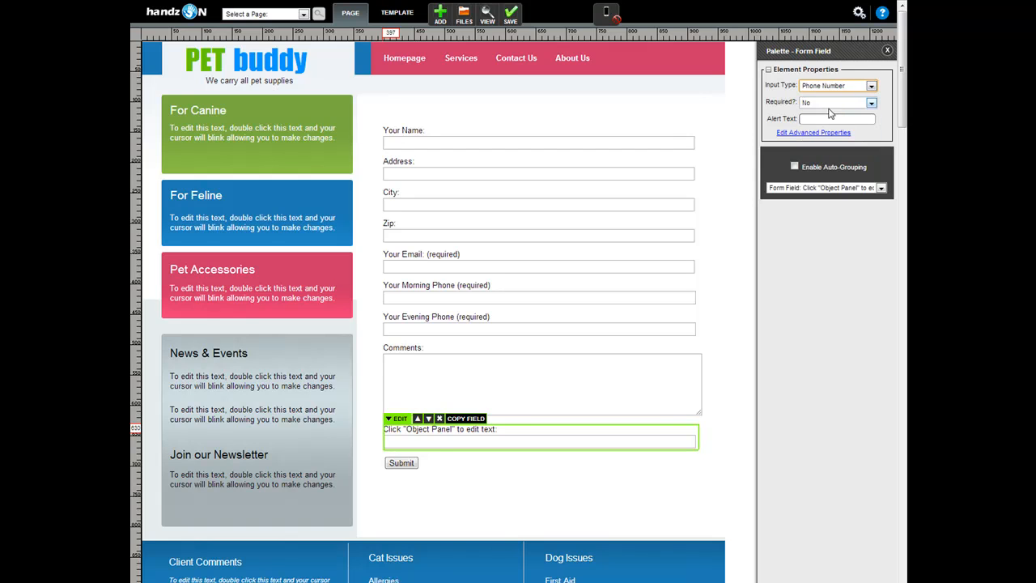
click(848, 106)
click(831, 113)
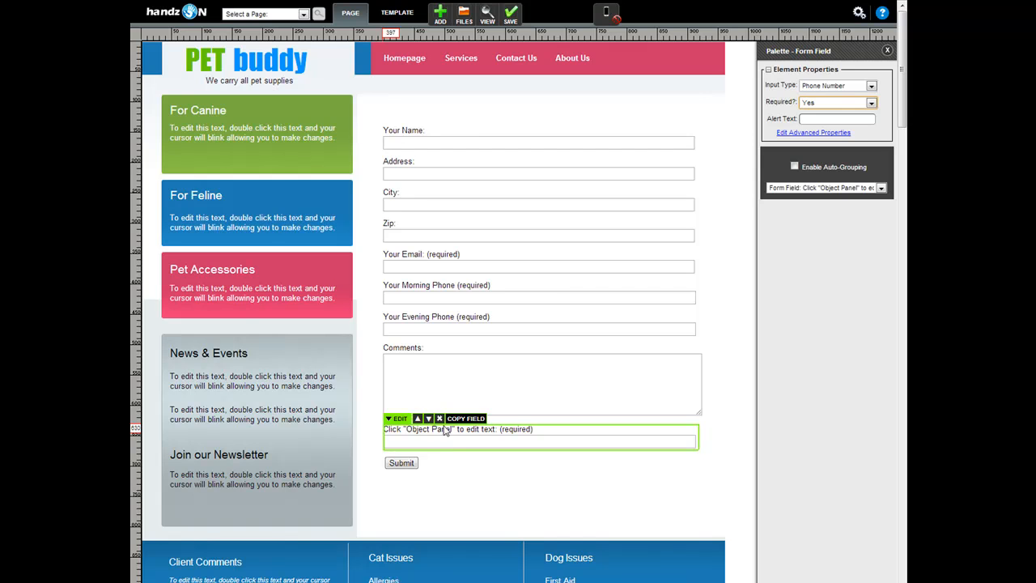
Step: Check the morning and evening phone fields' settings, and set the new field's input type to Radio Buttons
click(444, 292)
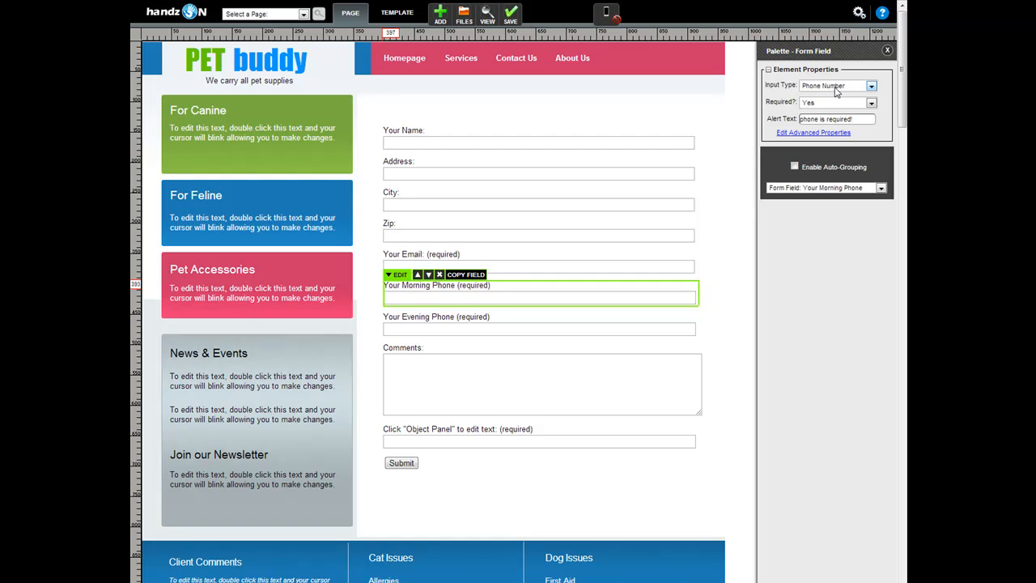
click(475, 321)
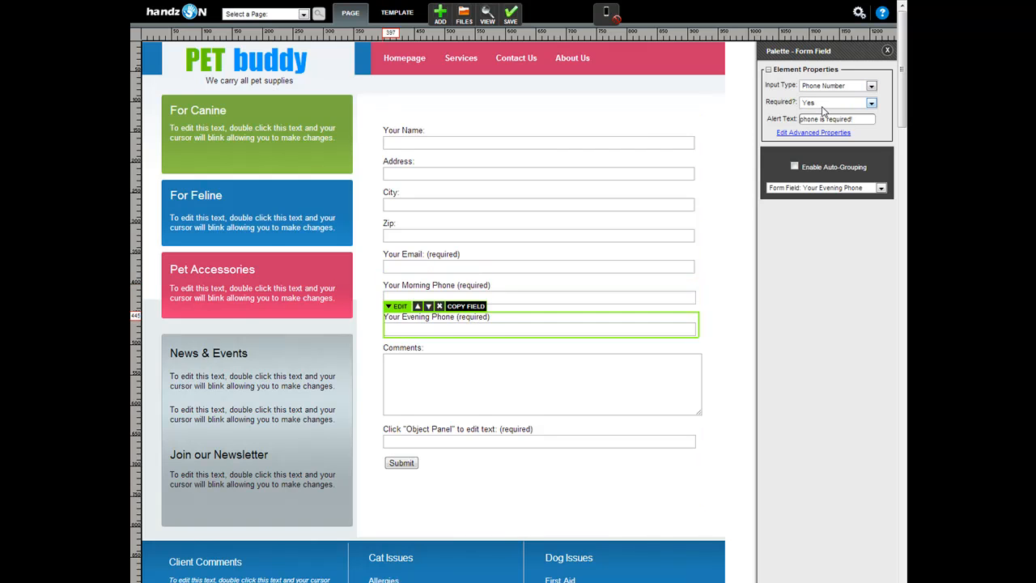
click(475, 431)
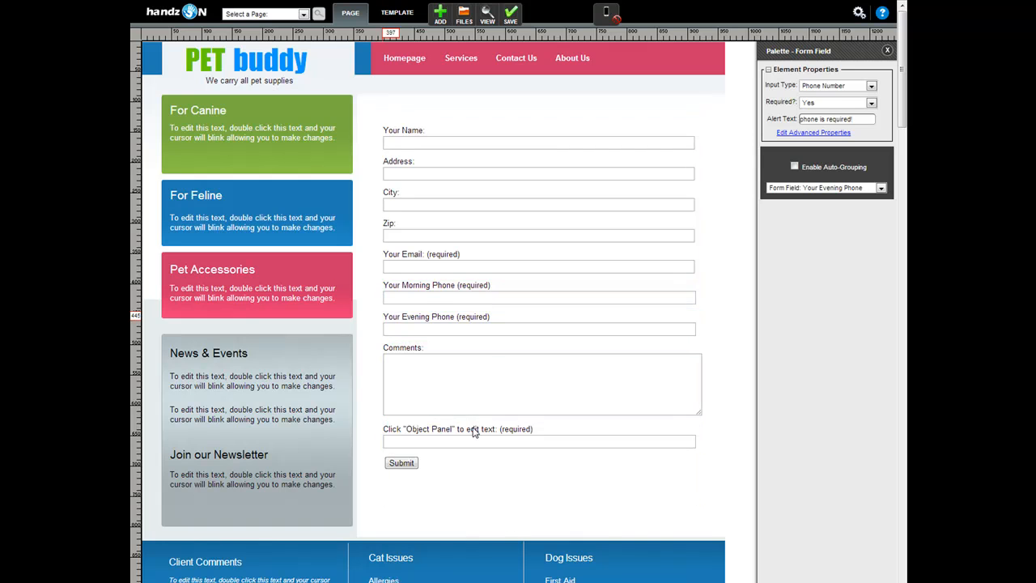
click(839, 87)
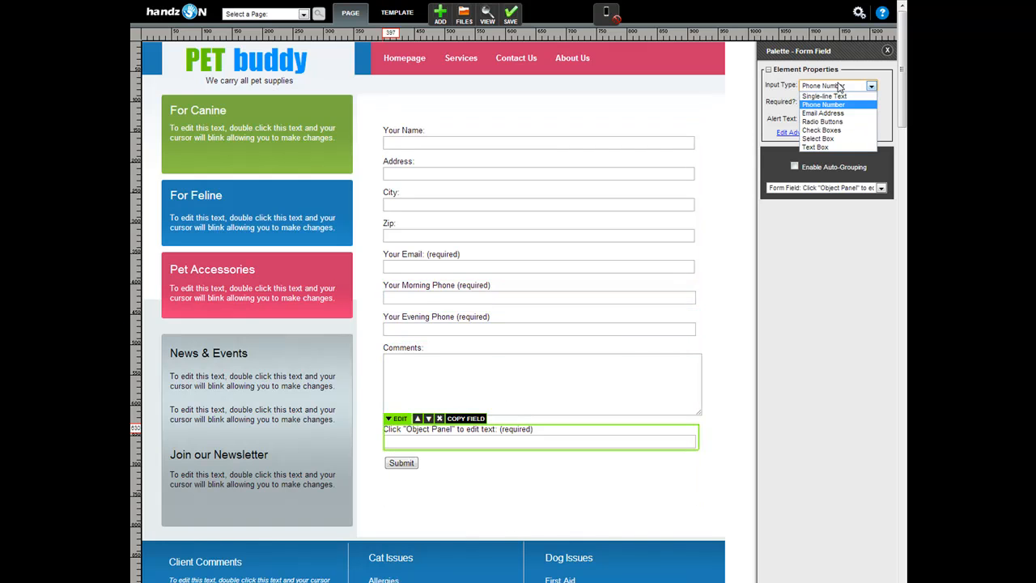
click(837, 122)
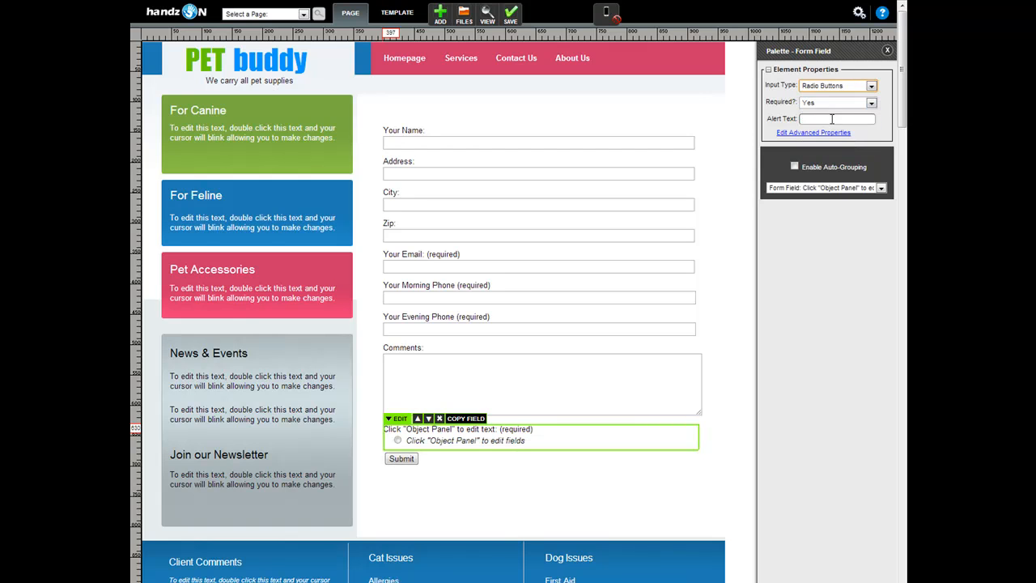
Step: Change the radio button field's label to "How did you find us?"
click(404, 434)
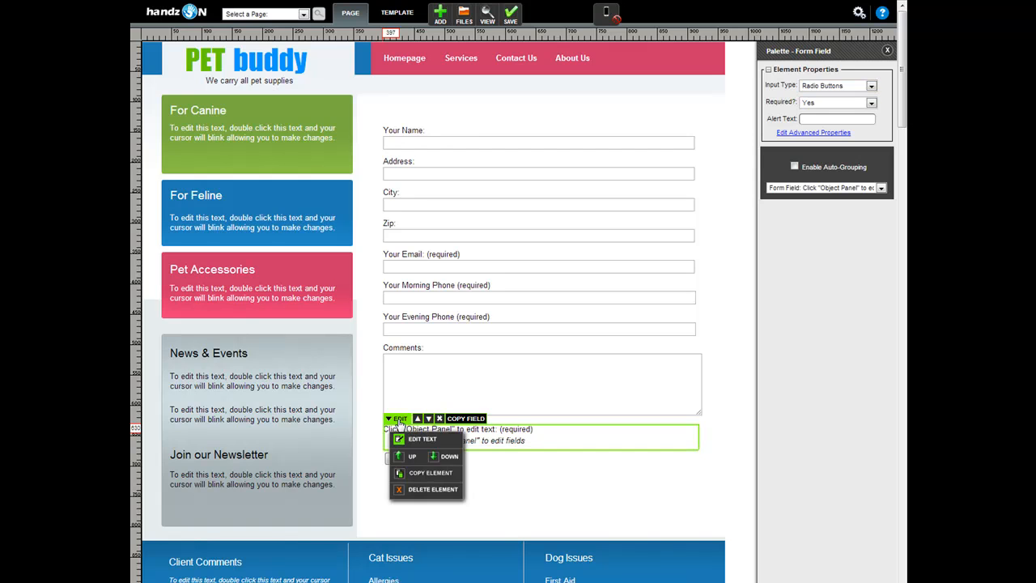
click(417, 441)
double_click(486, 429)
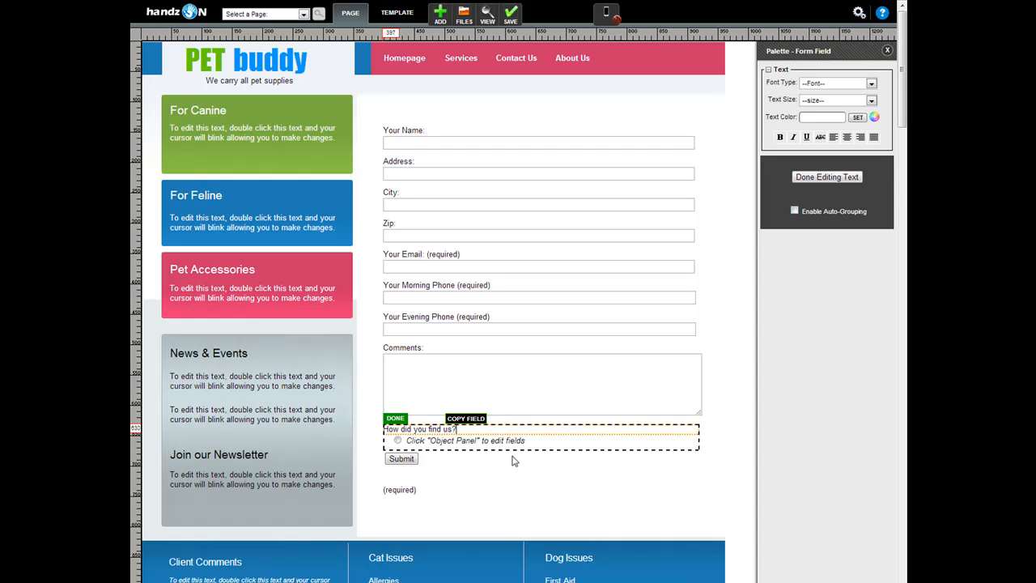
Step: Replace the radio field's placeholder option with "The Internet" as both option value and option text
double_click(493, 440)
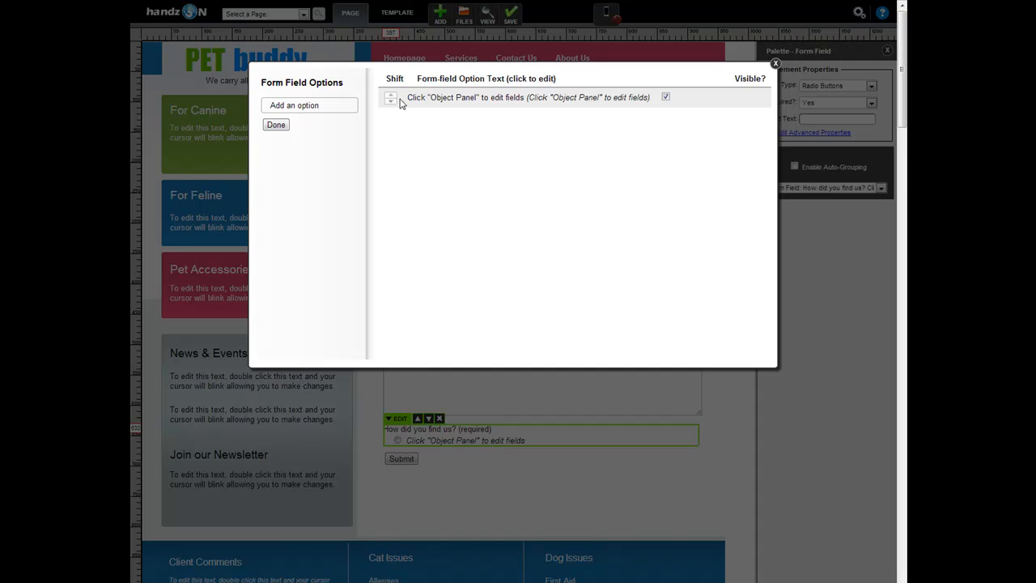
click(469, 98)
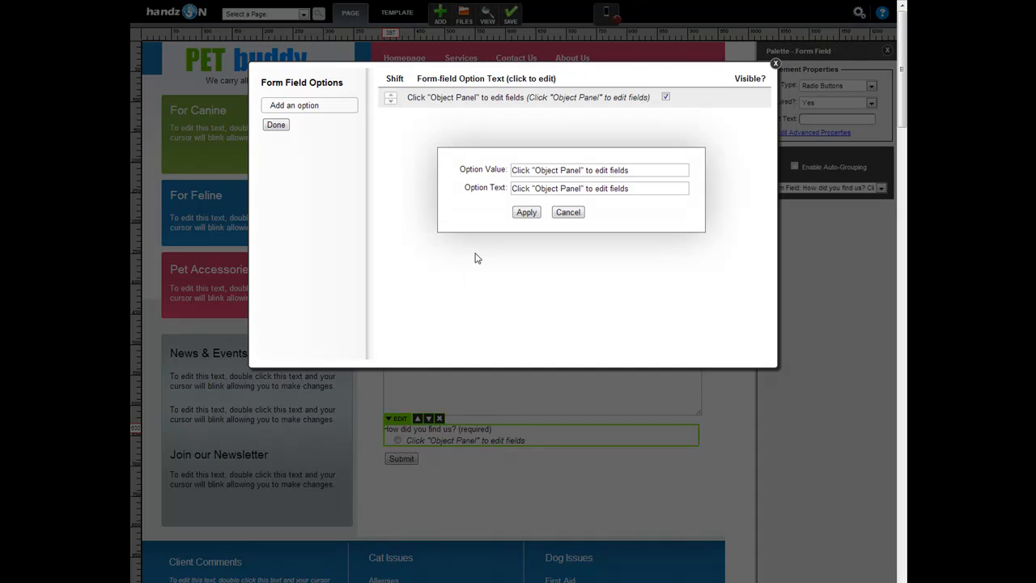
triple_click(568, 171)
text(The Internet)
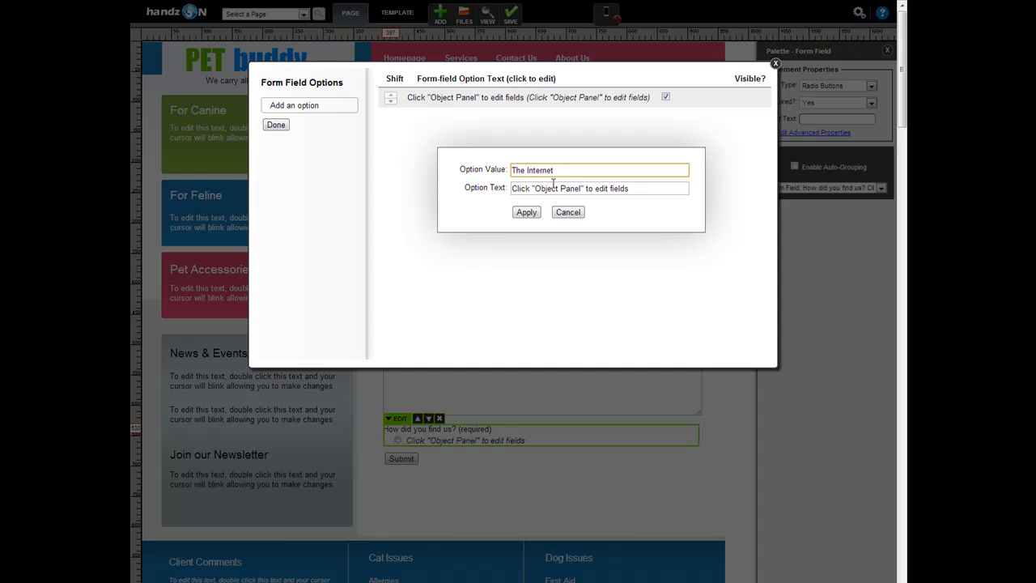
triple_click(561, 166)
key(ctrl+c)
triple_click(611, 188)
key(ctrl+v)
click(528, 213)
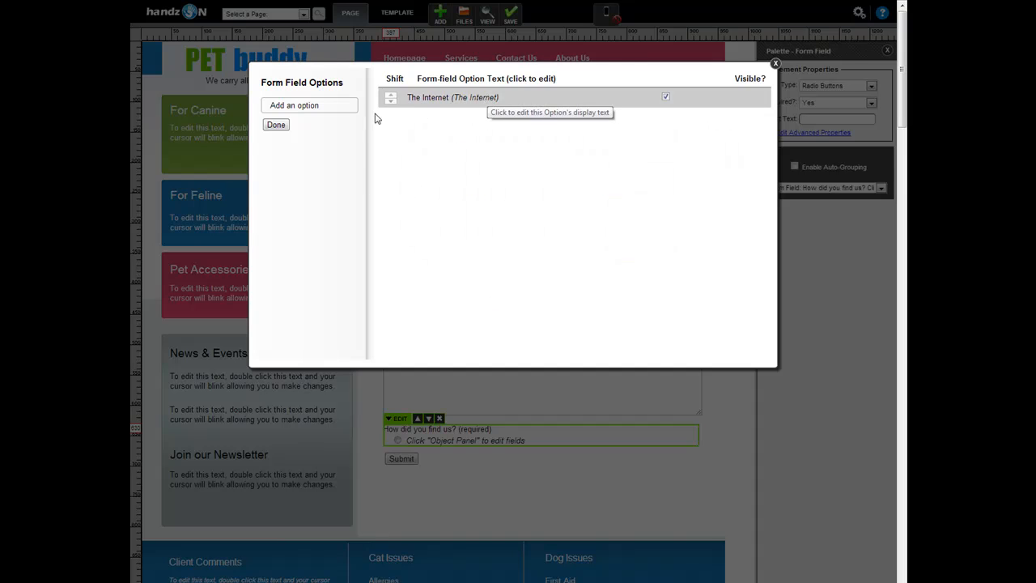
Step: Add a radio option with "From a Friend" as both value and text
click(283, 106)
click(545, 169)
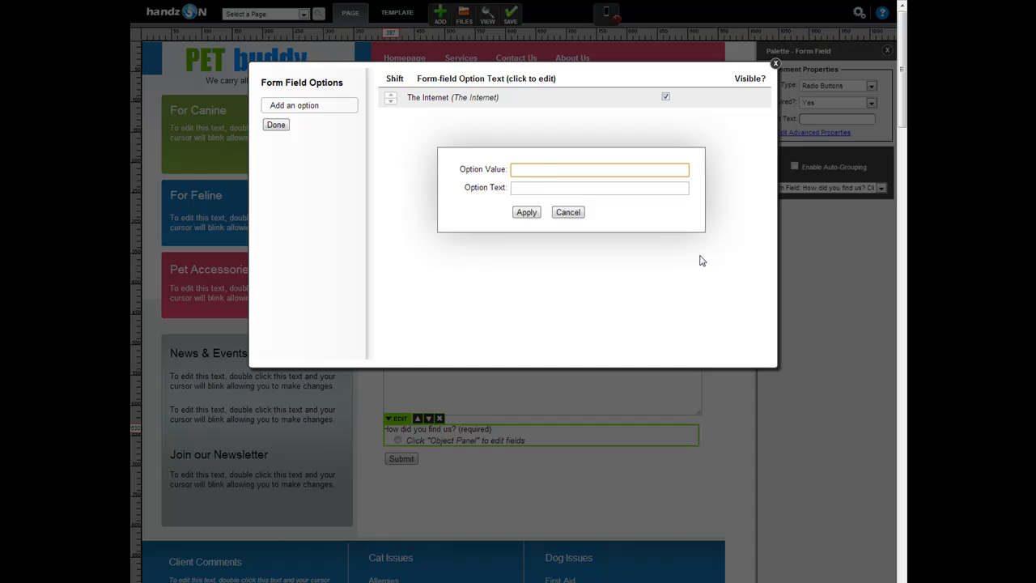
text(From a Friend)
key(ctrl+a)
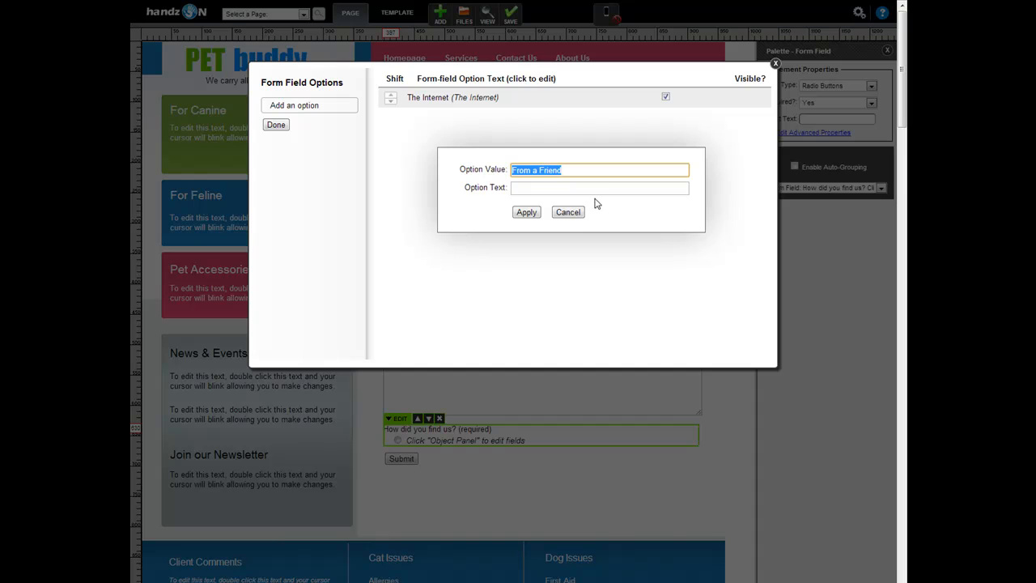
click(599, 189)
text(From a Friend)
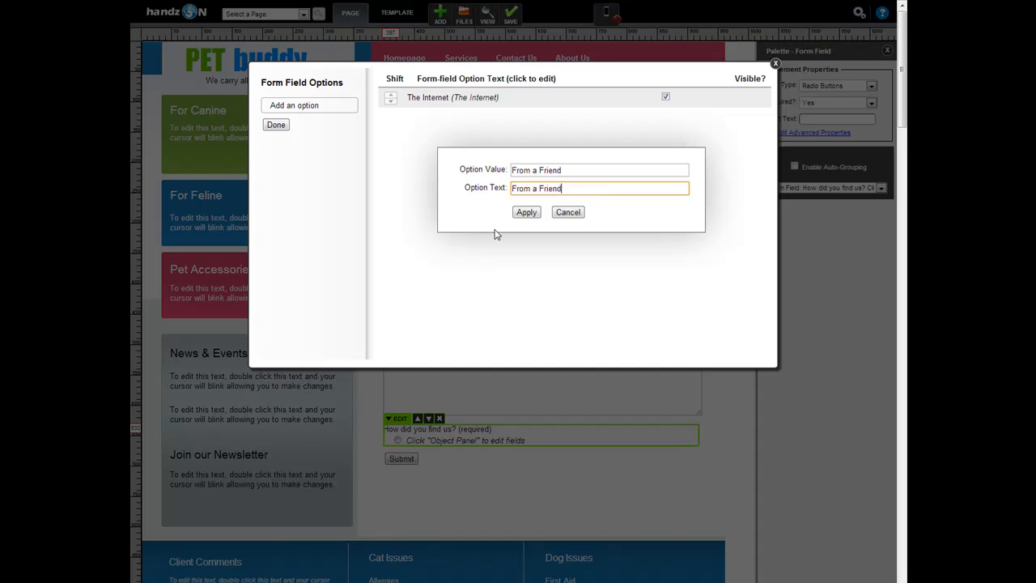
click(526, 212)
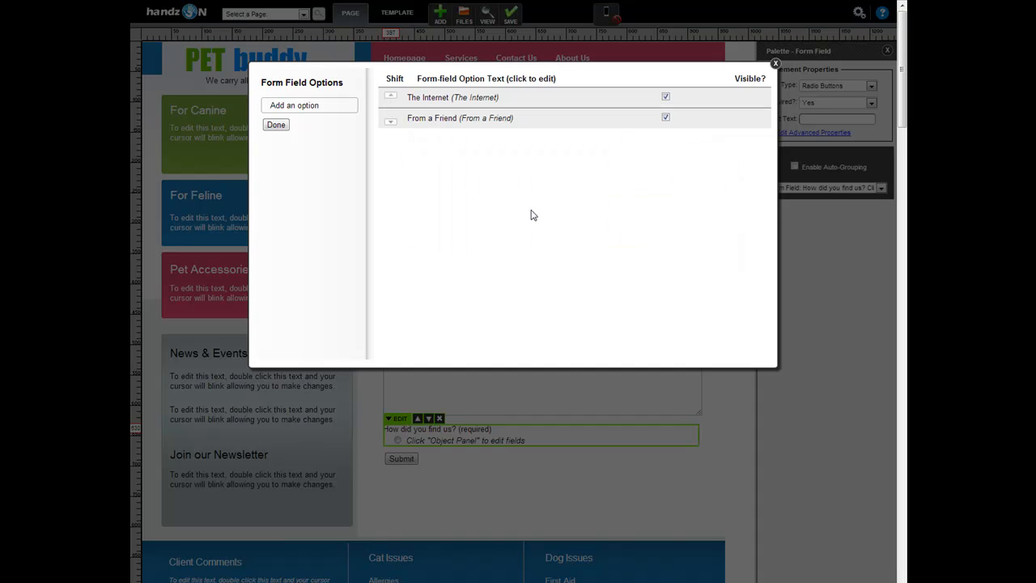
Step: Add a radio option with "TV Ad" as both value and text
click(295, 106)
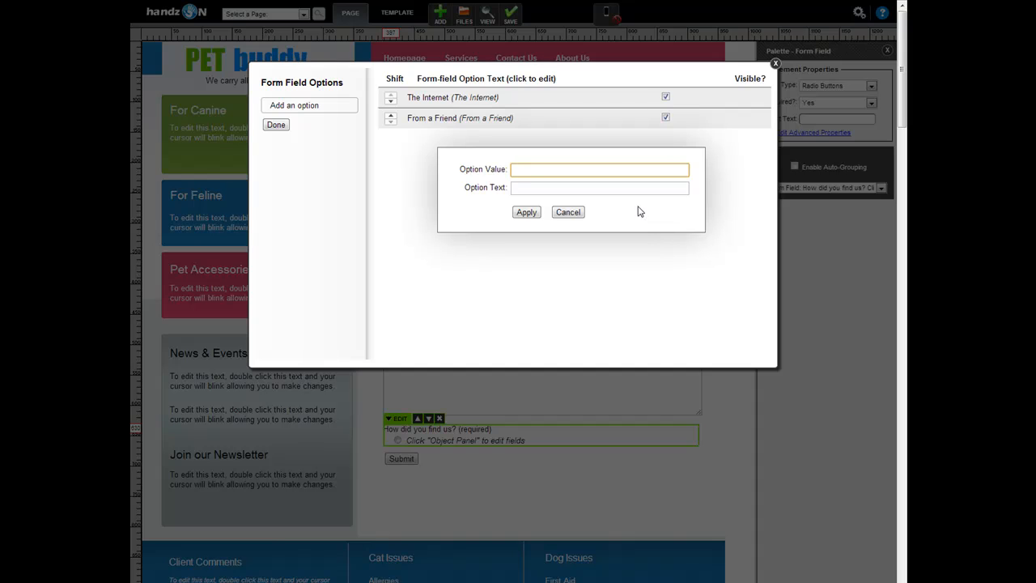
text(Tv Ad)
key(ctrl+a)
click(520, 171)
key(ctrl+a)
key(ctrl+c)
click(545, 188)
key(ctrl+v)
click(526, 212)
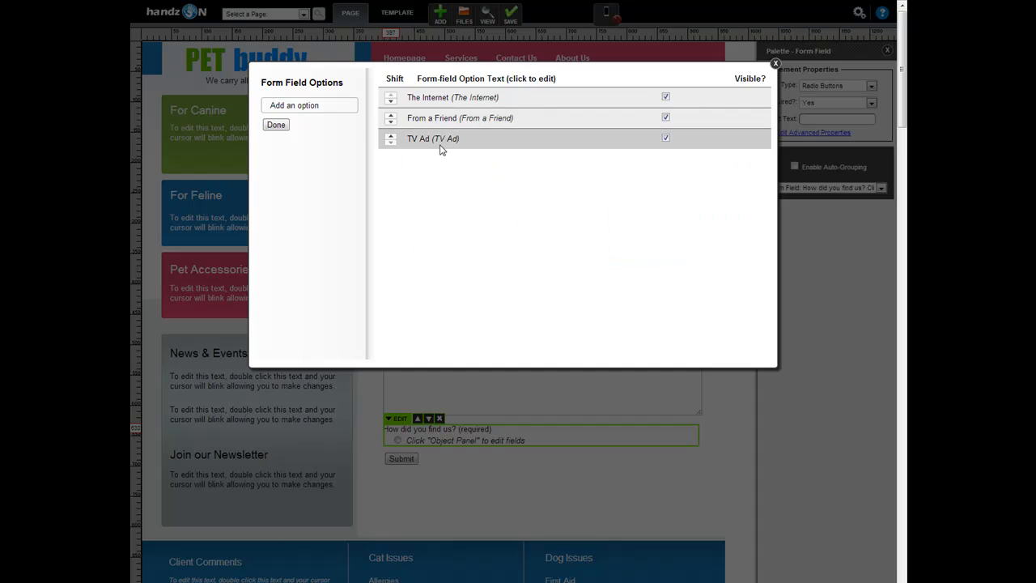
Step: Finish editing the radio options and make the "How did you find us?" field not required
click(276, 124)
click(837, 103)
click(825, 120)
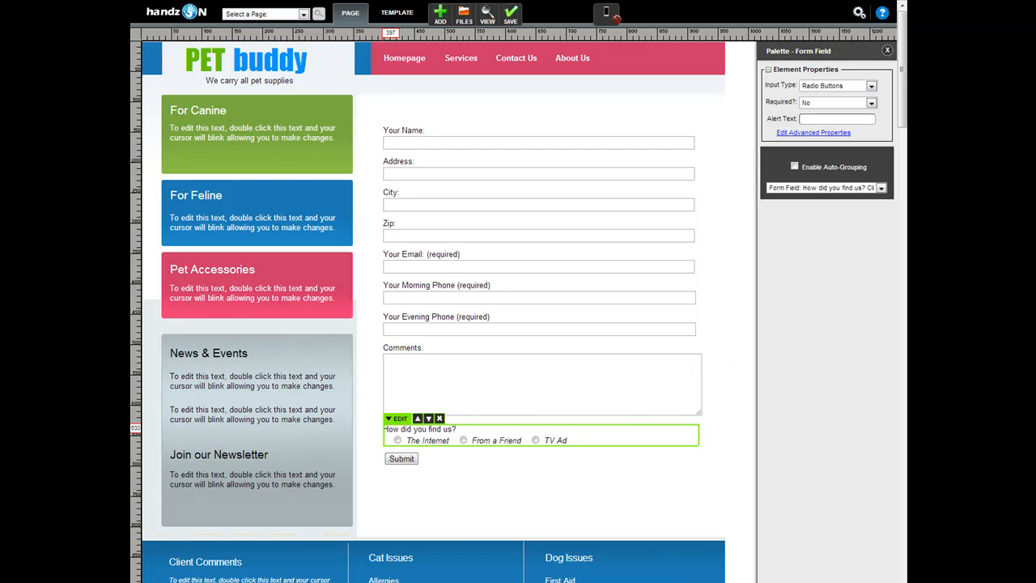
Step: Add another field to the form and set its input type to Check Boxes
click(440, 120)
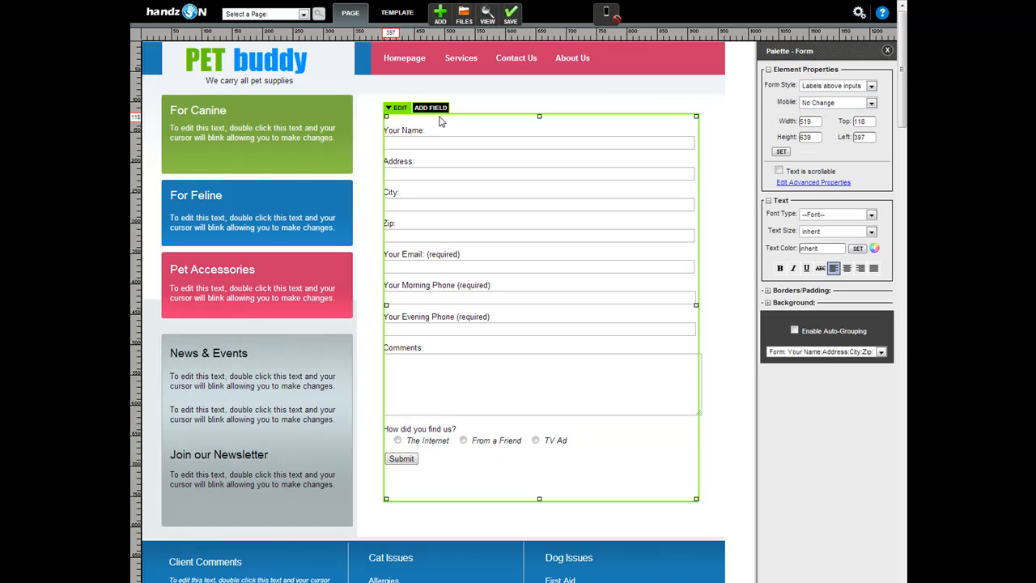
click(433, 108)
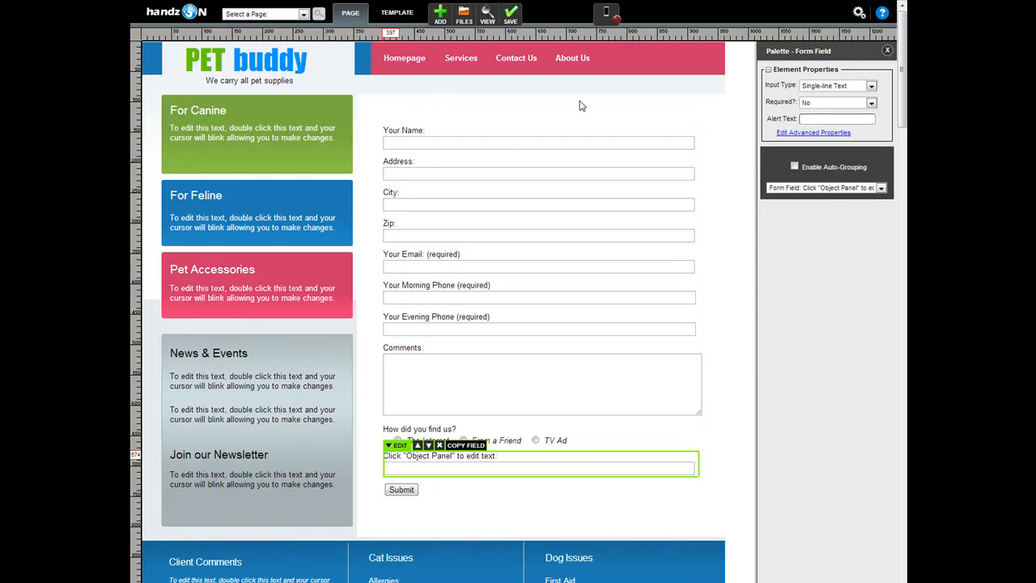
click(851, 85)
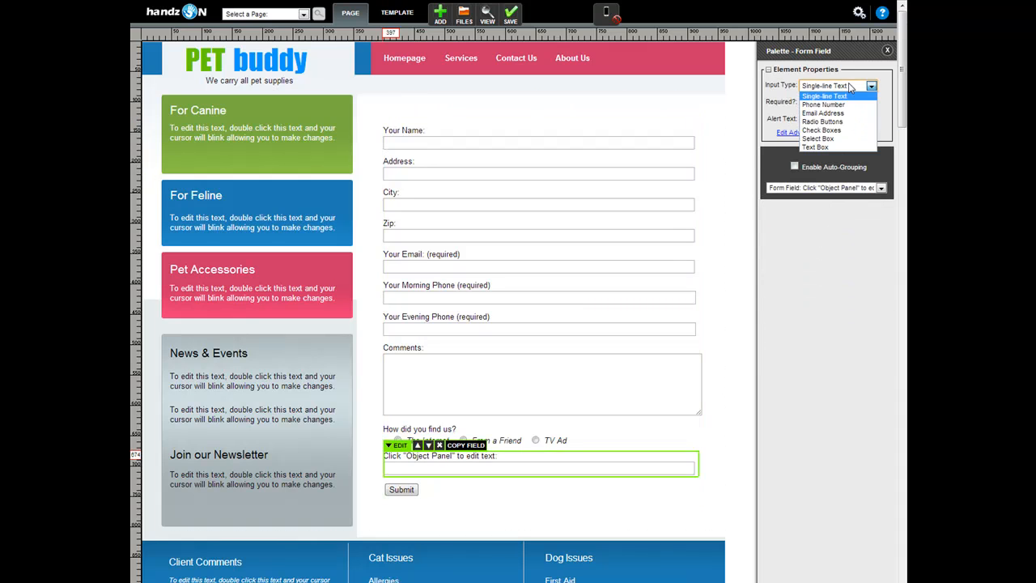
click(822, 129)
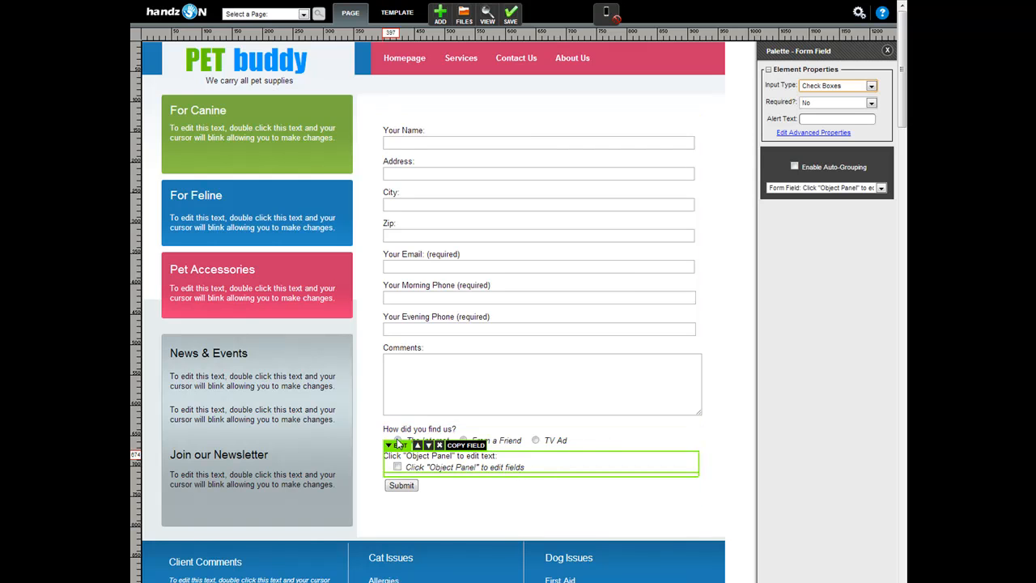
Step: Change the check box field's label to "What service are you interested in?"
double_click(480, 456)
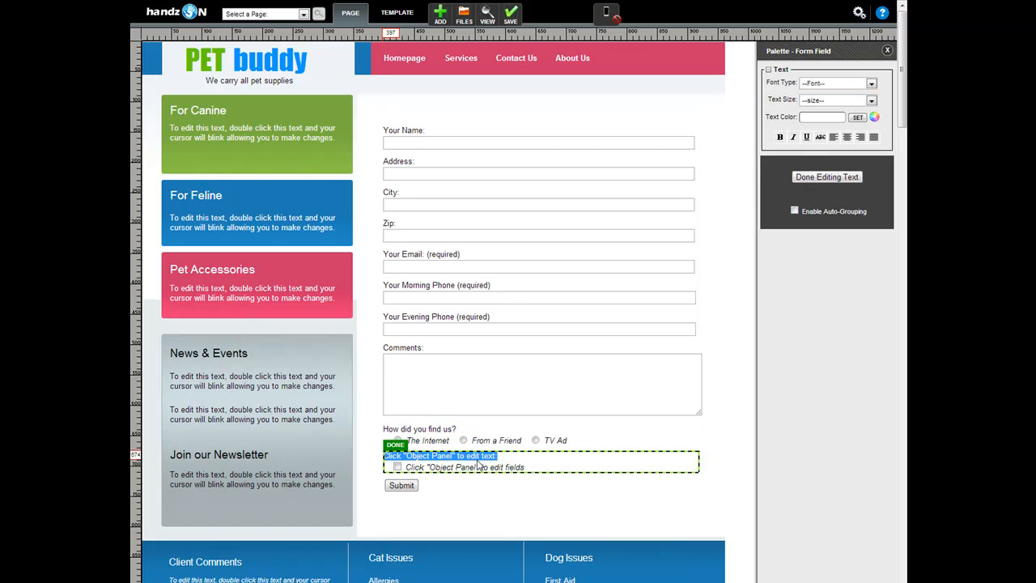
text(What service are you interested in?)
click(499, 494)
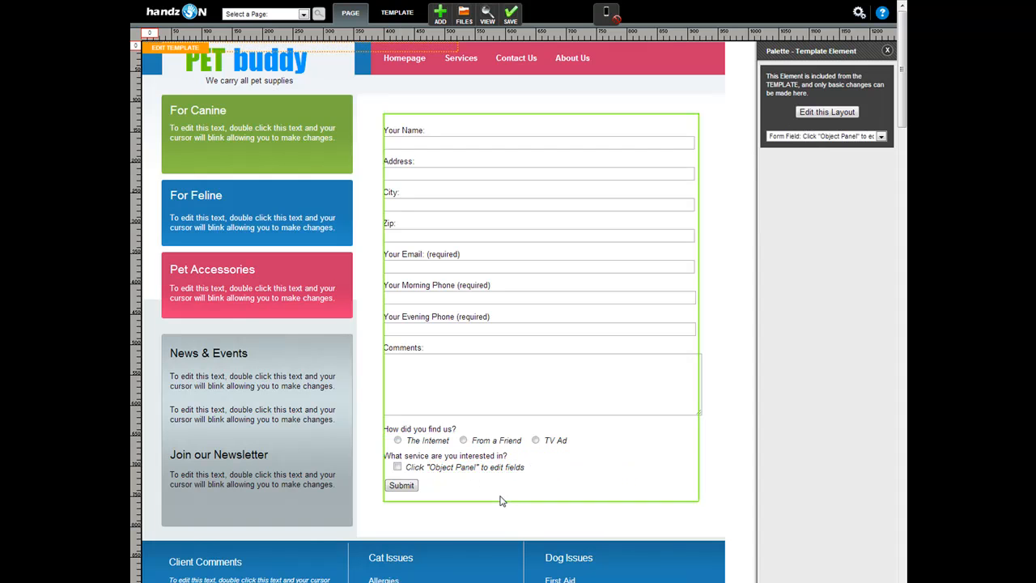
Step: Replace the check box field's placeholder option with "Pet supplies" as both option value and option text
click(493, 467)
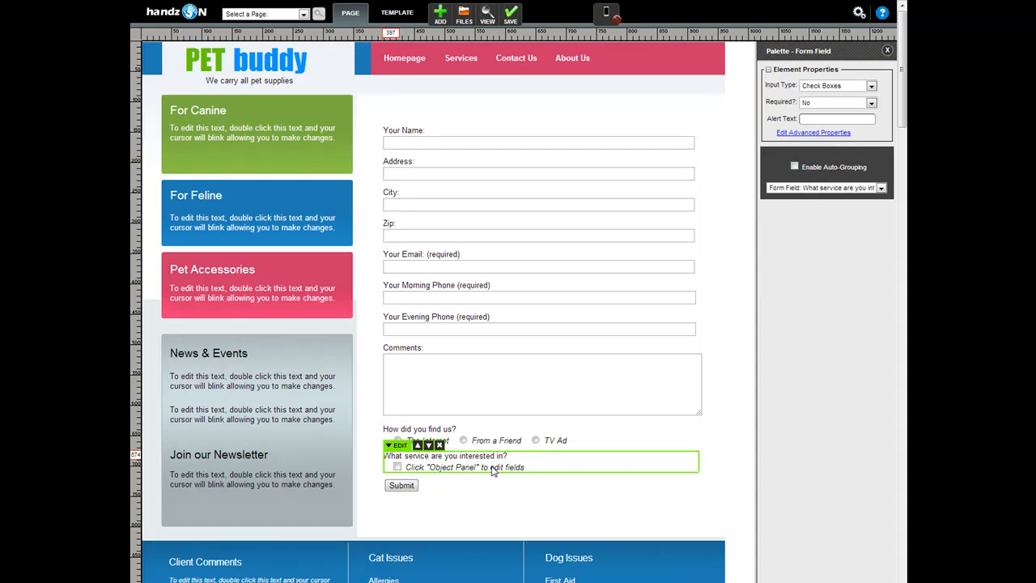
double_click(491, 468)
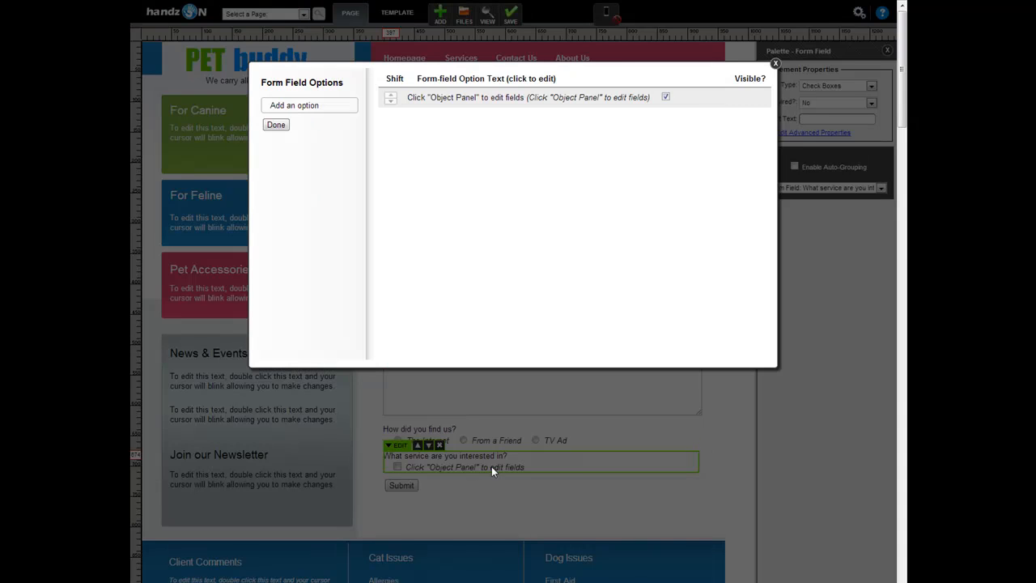
click(476, 107)
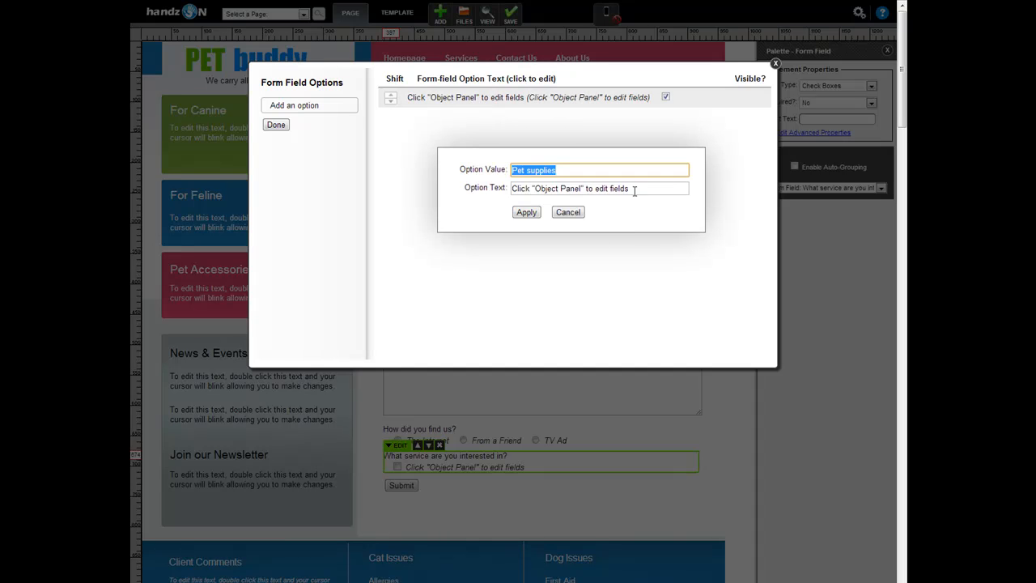
click(635, 191)
key(ctrl+a)
text(Pet supplies)
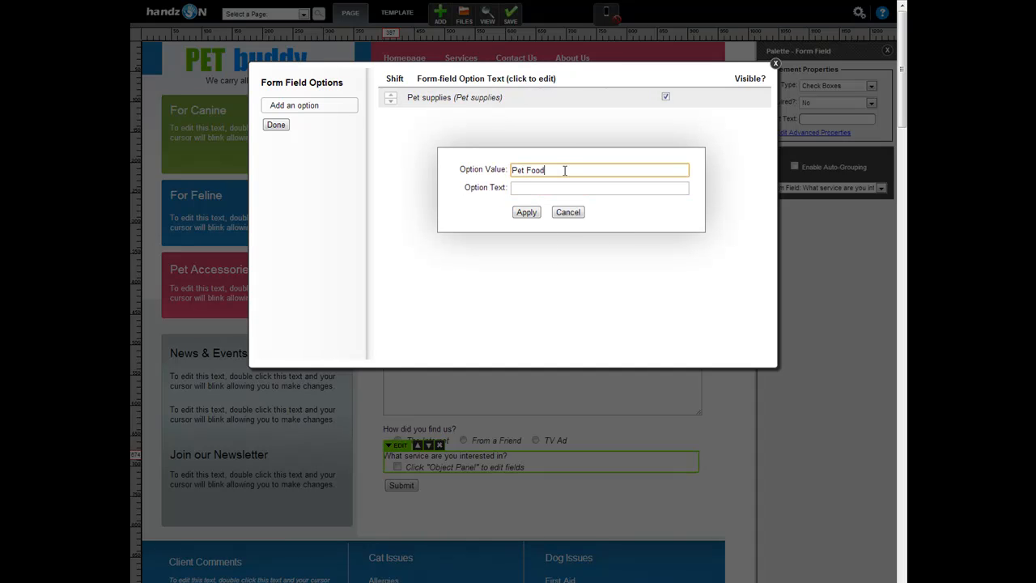
Step: Add a check box option with "Pet Food" as both value and text
key(ctrl+a)
key(ctrl+c)
click(617, 189)
key(ctrl+v)
click(524, 213)
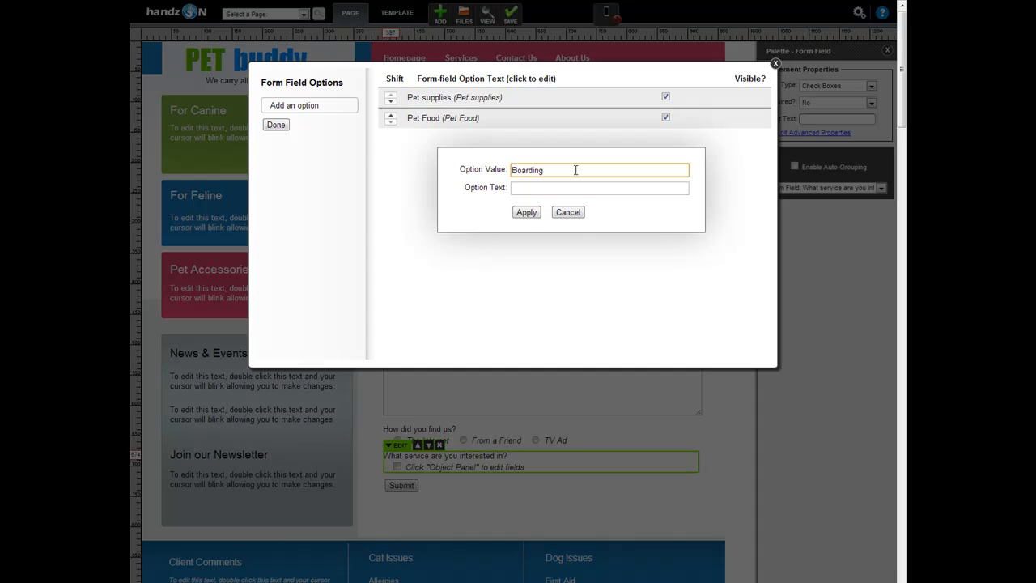
Step: Complete a third check box option with "Boarding" as both value and text, and finish editing the options
key(ctrl+a)
key(ctrl+c)
click(543, 187)
key(ctrl+v)
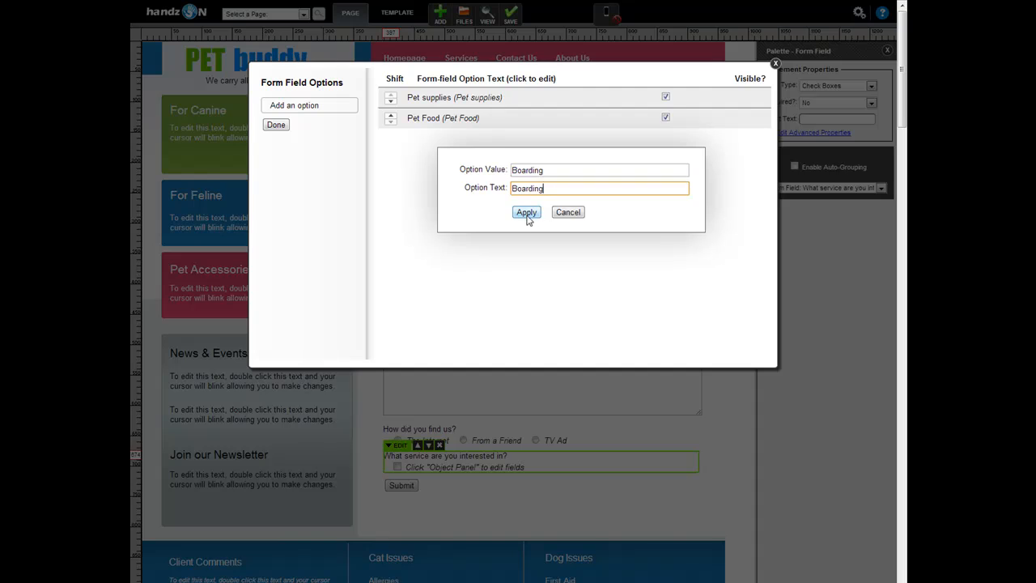
click(525, 213)
click(276, 125)
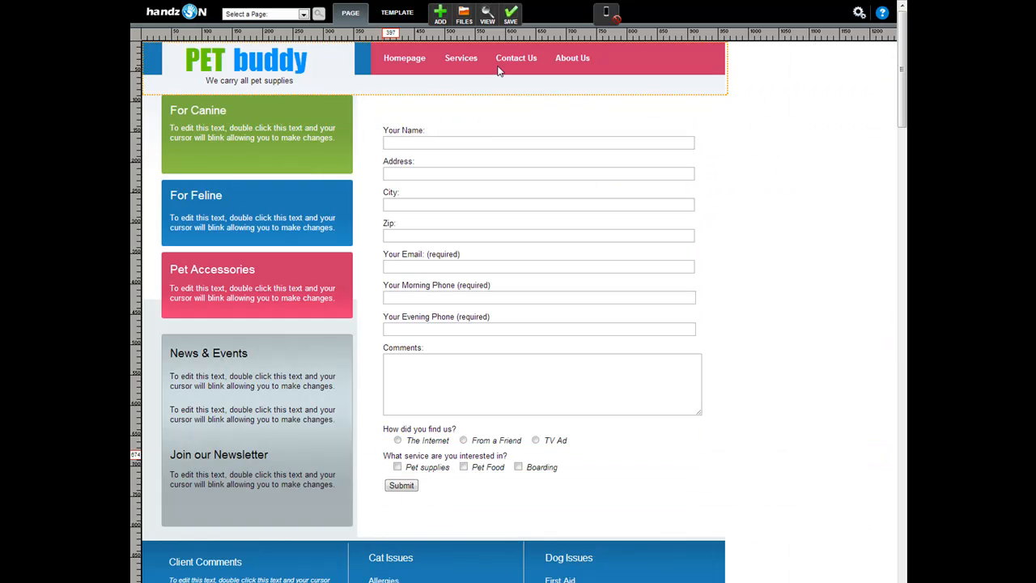
Step: Add another form field, set its input type to Select Box and label it "What can we help you with?"
click(485, 130)
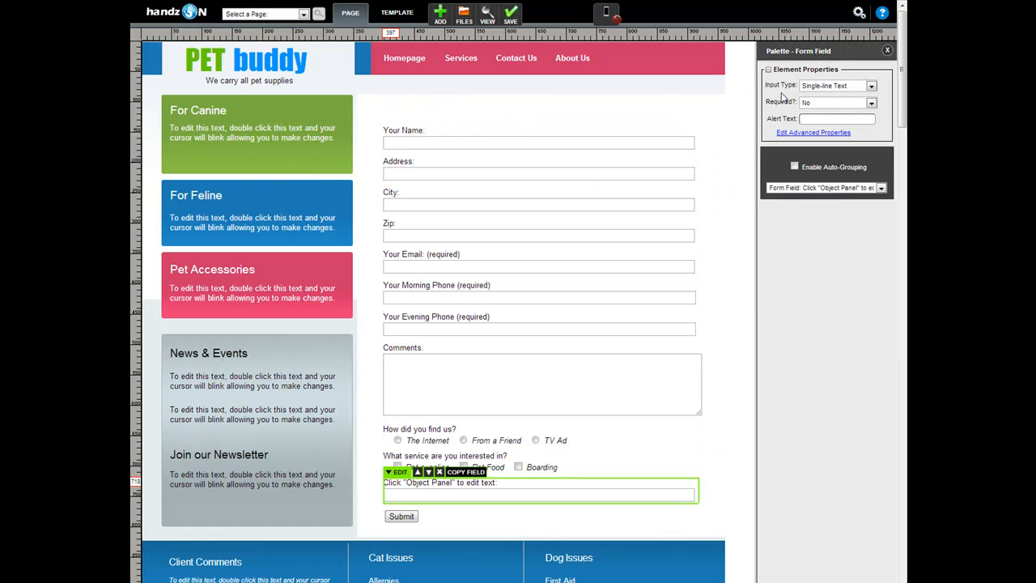
click(843, 88)
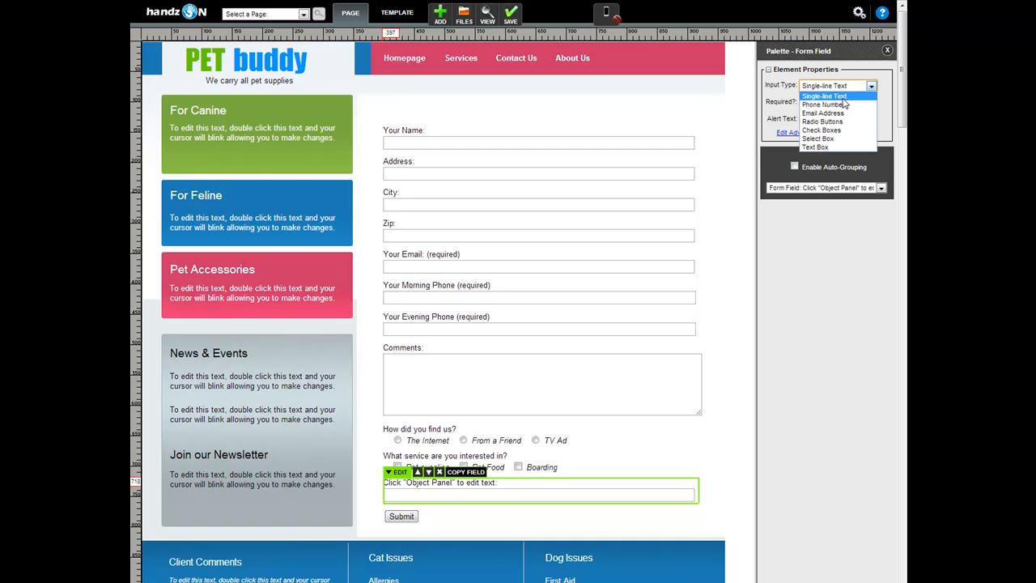
click(818, 139)
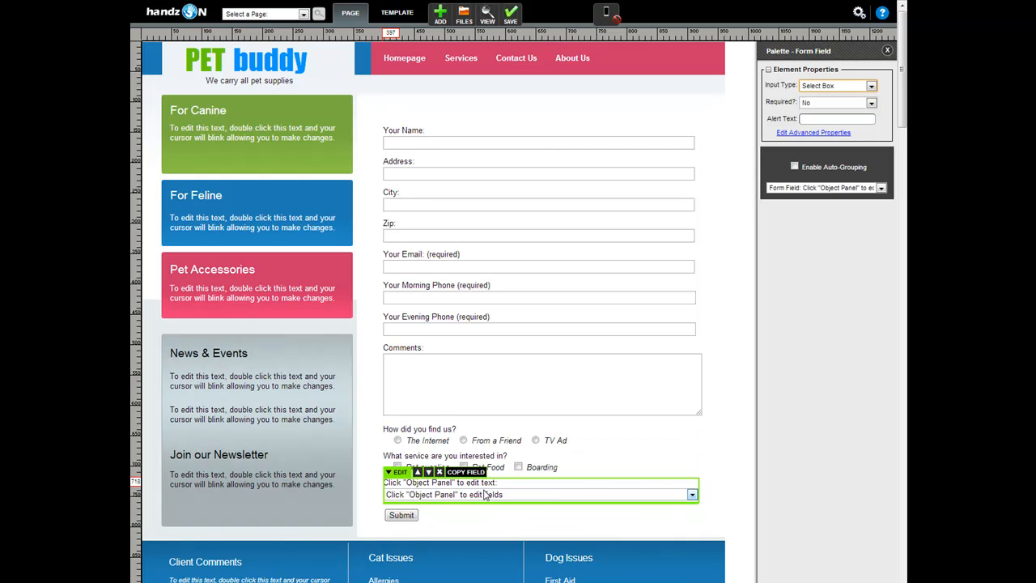
text(What can we help you with?)
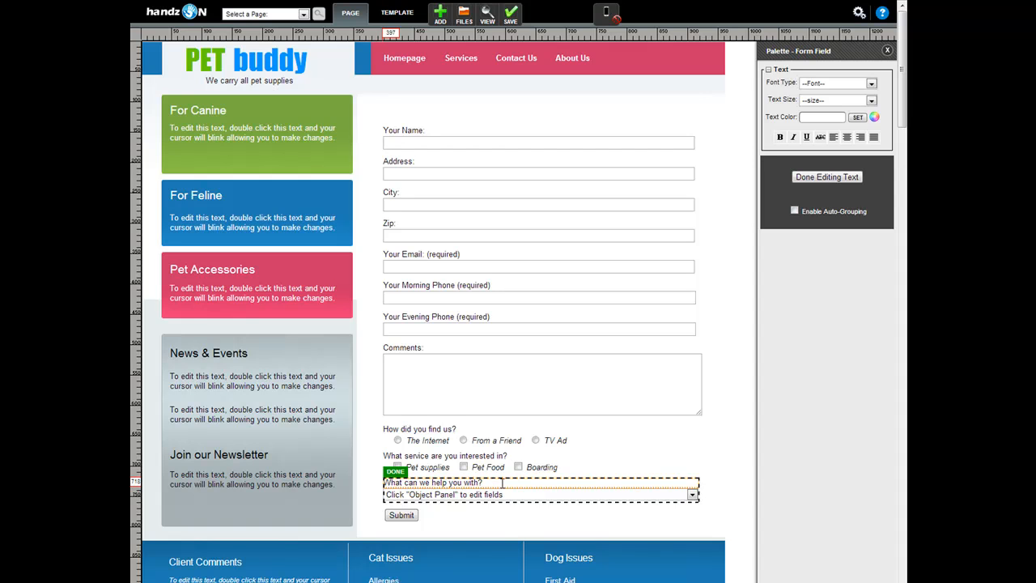
Step: Replace the select box's placeholder option with "Pet Training" as both option value and option text
double_click(479, 497)
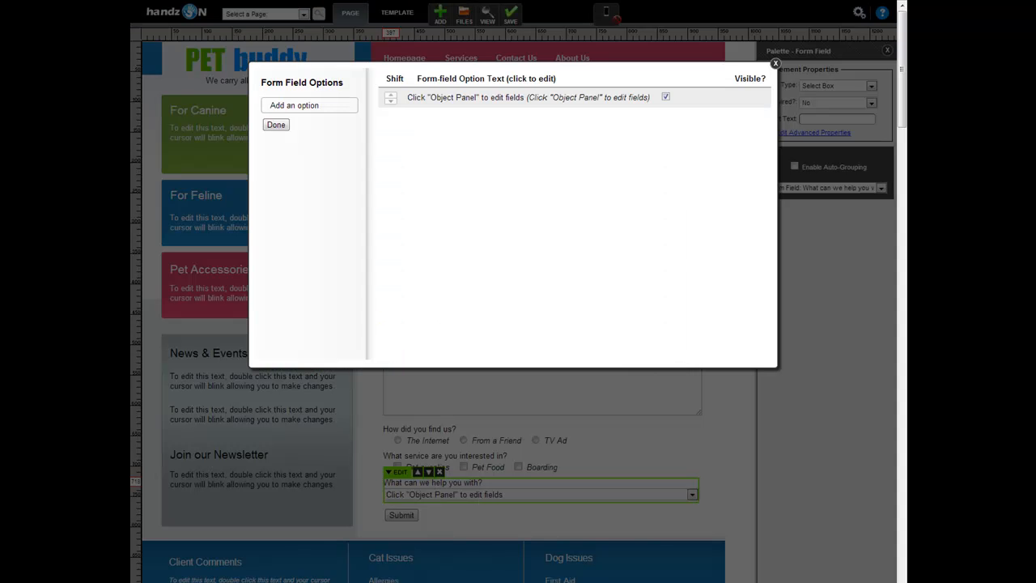
click(480, 101)
click(641, 170)
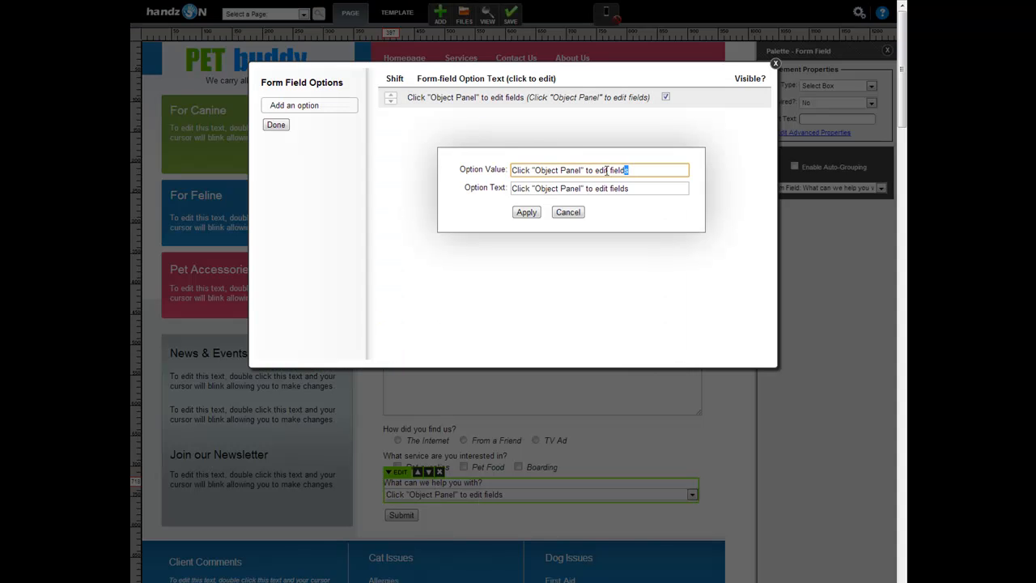
drag(641, 170, 193, 122)
text(Pet Train)
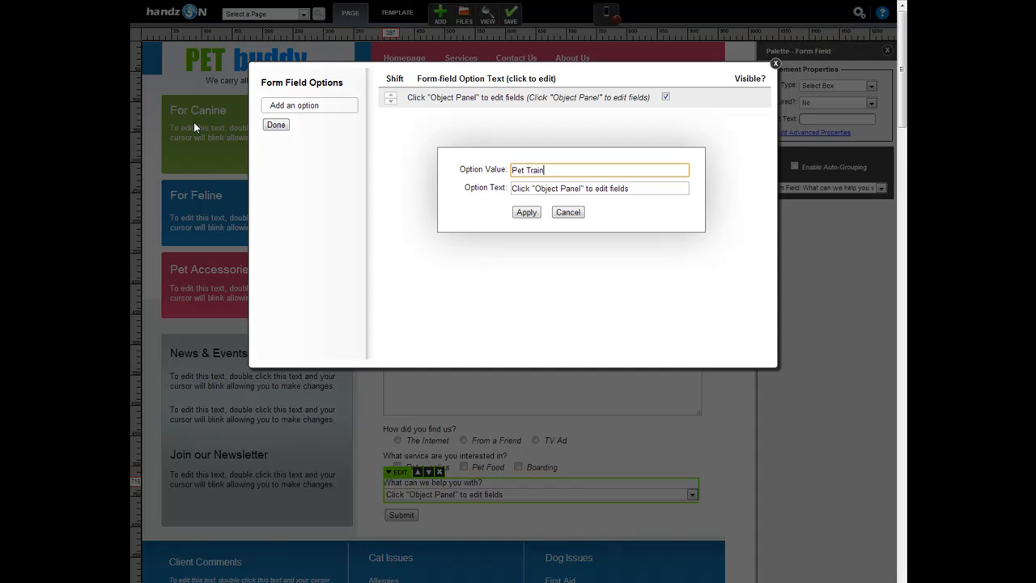
key(ctrl+a)
key(ctrl+c)
key(Tab)
key(ctrl+v)
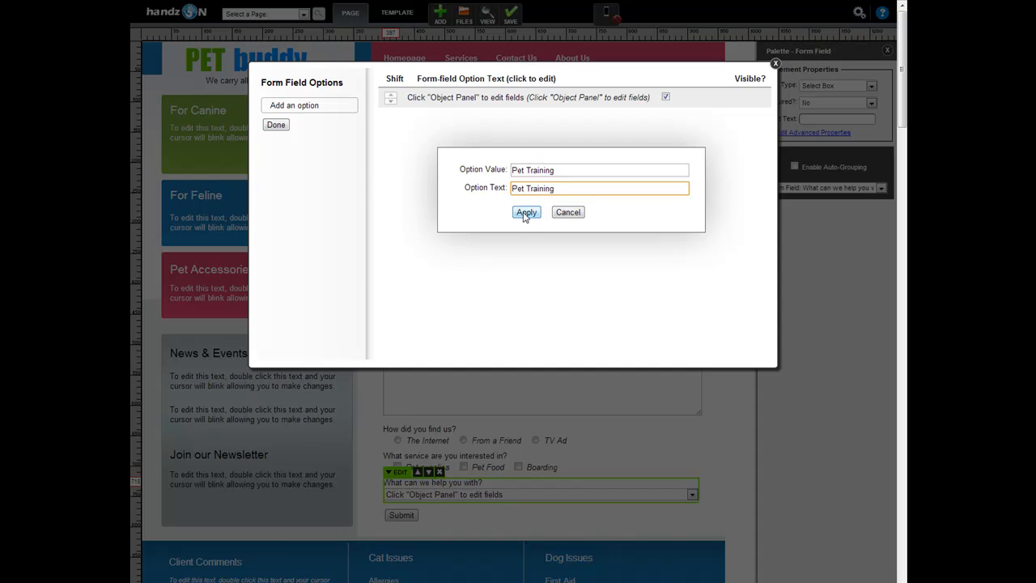
click(518, 215)
Step: Add a select box option with "Boarding" as both value and text
click(296, 106)
click(569, 172)
text(Boarding)
key(ctrl+a)
key(ctrl+c)
key(Tab)
key(ctrl+v)
key(Return)
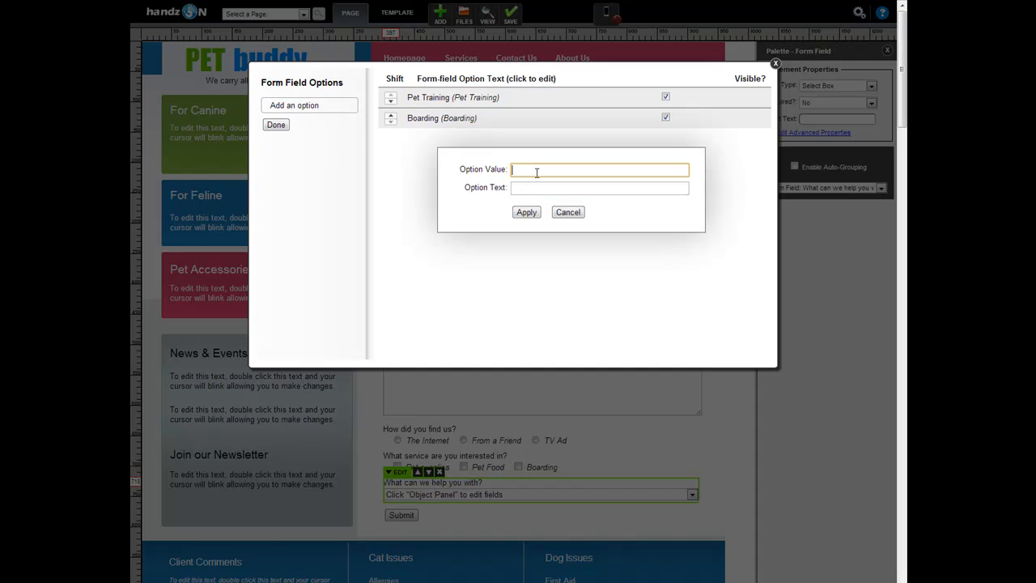
Step: Add a "Pet health" option to the select box with matching value and text, and finish editing the options
text(Pet h)
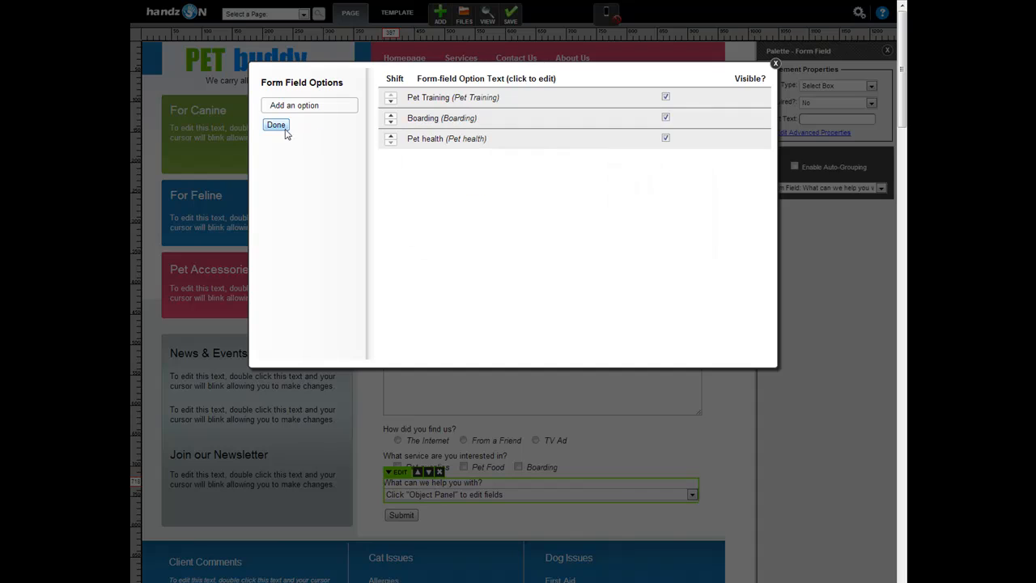
click(283, 127)
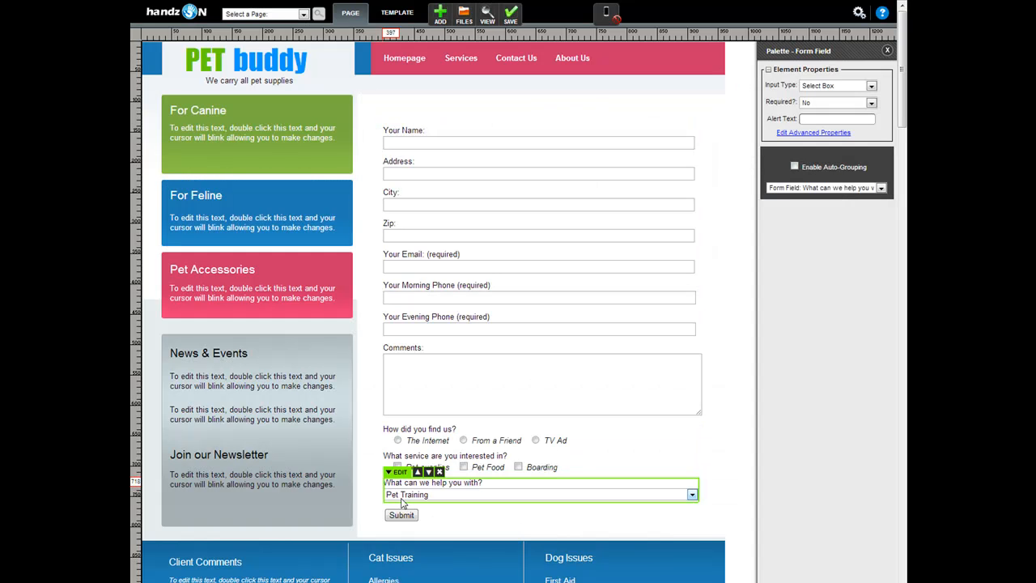
click(731, 478)
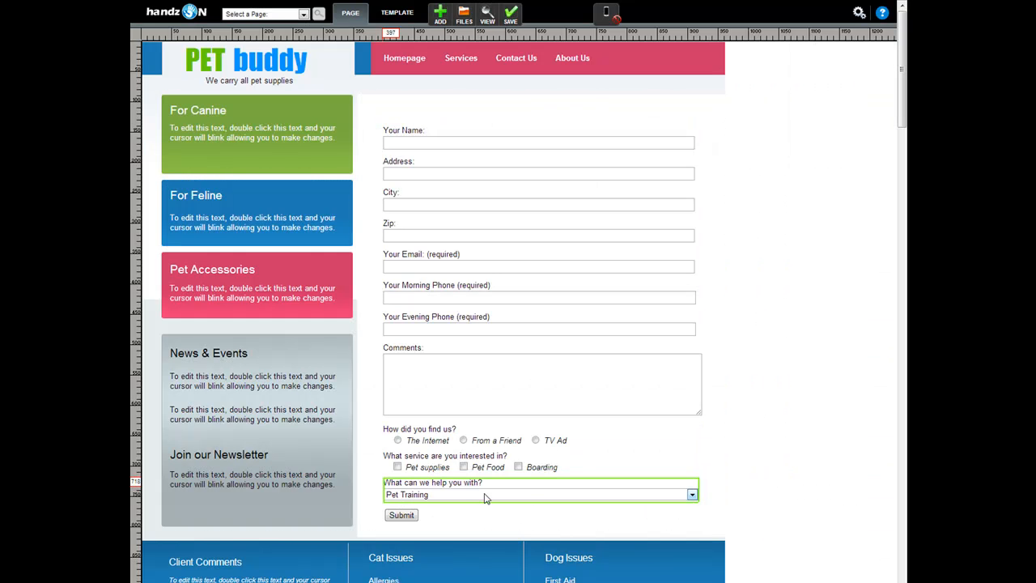
Step: Extend the form downward and add a new field with input type Text Box
click(527, 130)
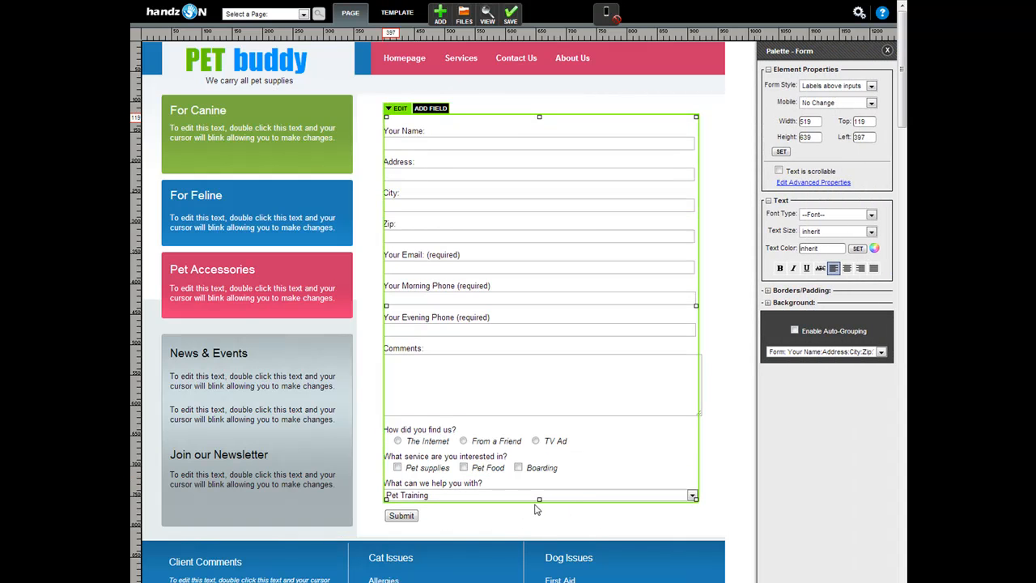
drag(539, 499, 541, 582)
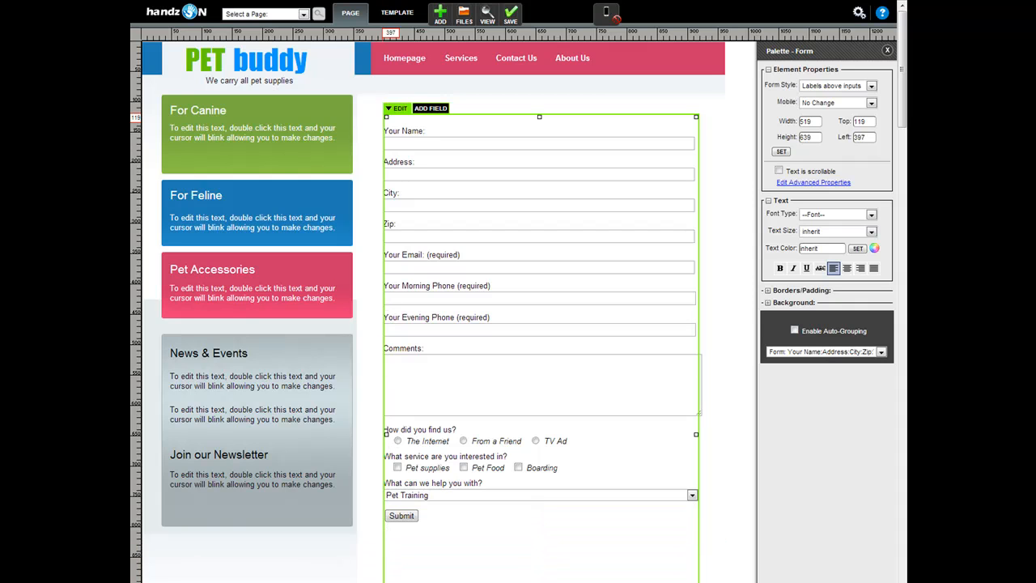
click(431, 108)
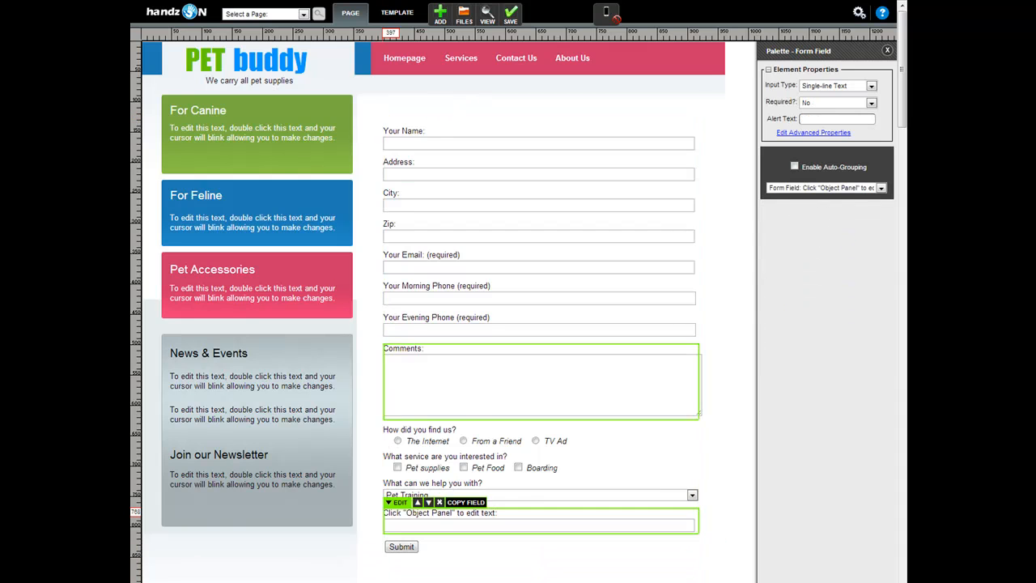
click(839, 86)
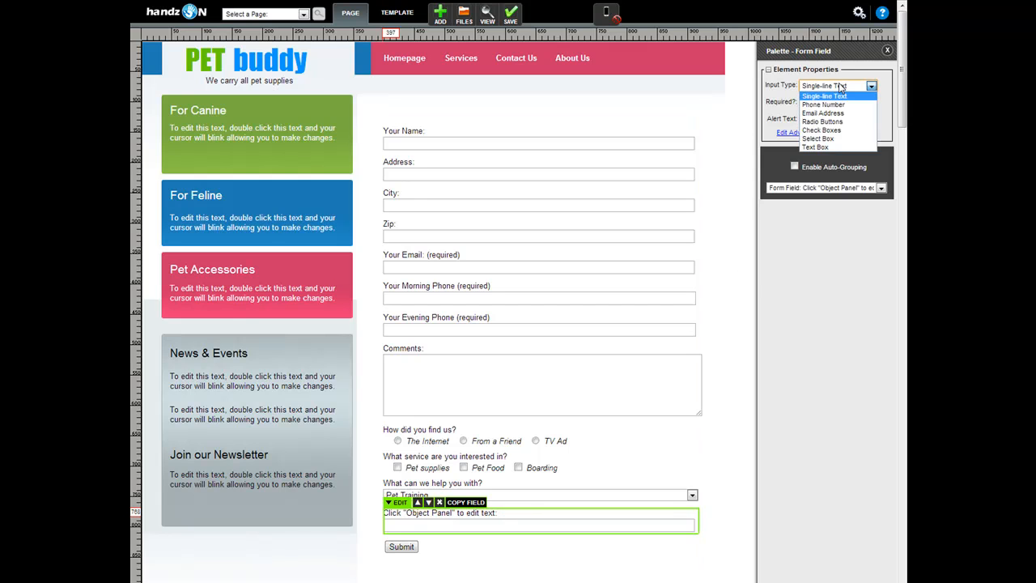
click(824, 148)
Step: Change the new text box field's label to "Additional comments"
double_click(461, 514)
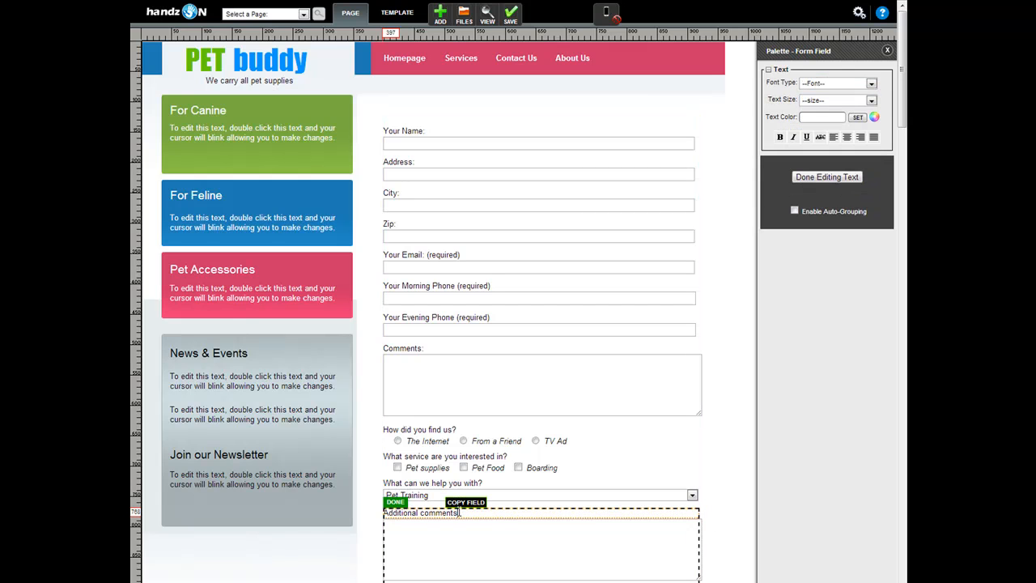
click(343, 510)
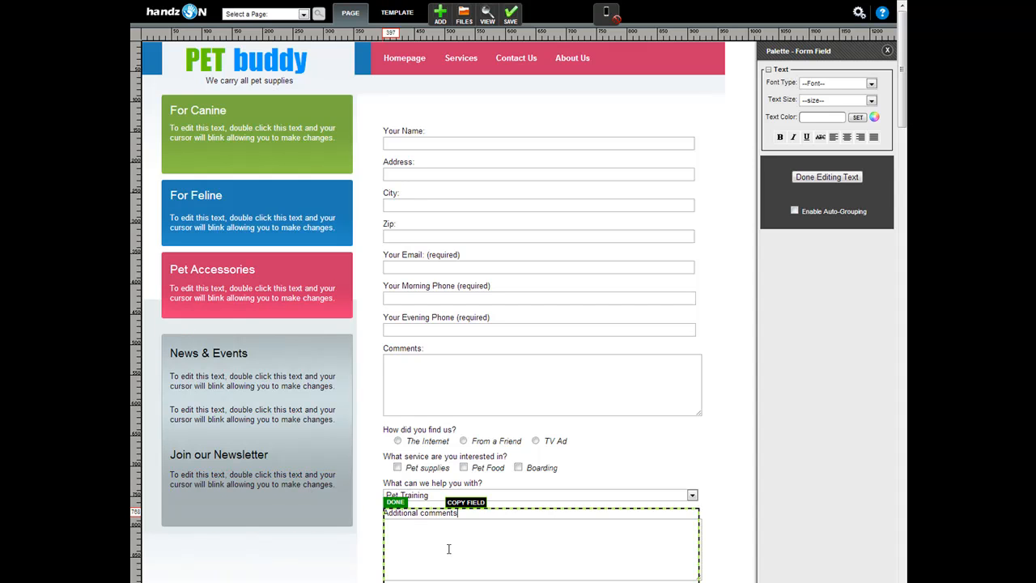
click(753, 490)
click(753, 491)
click(723, 450)
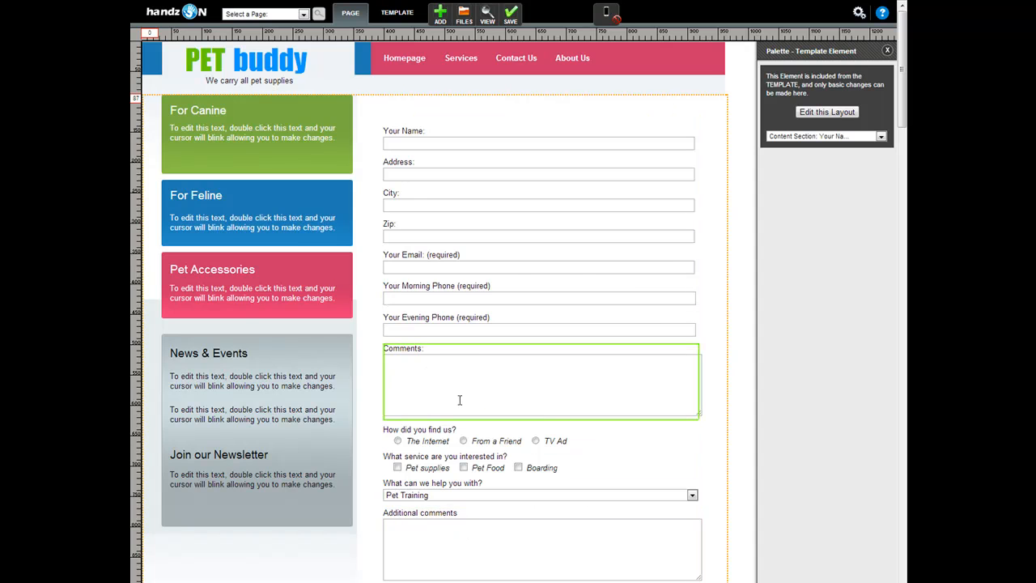
Step: Move the Comments field down the form until it sits below the "What can we help you with?" field
click(449, 351)
click(429, 339)
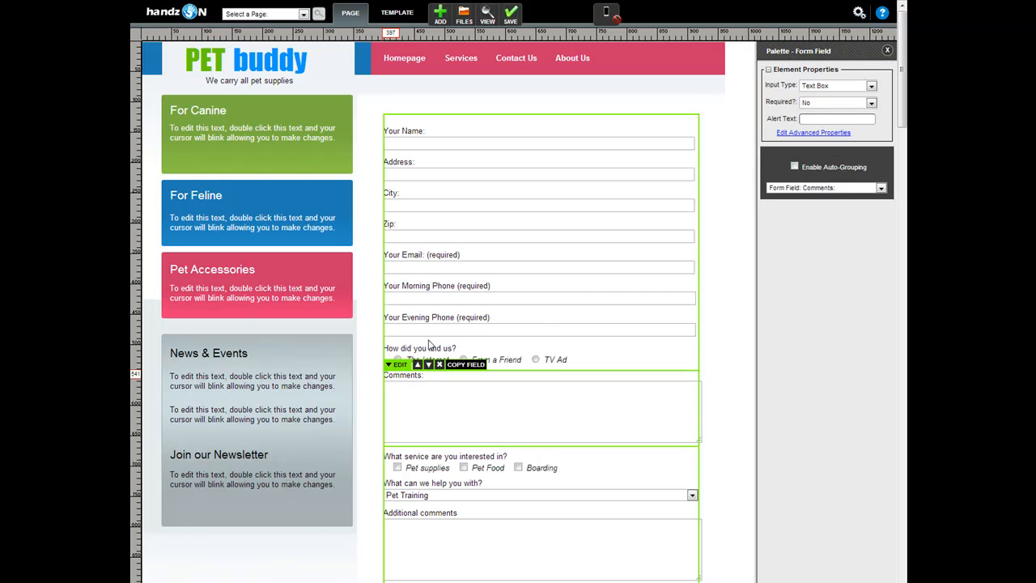
click(429, 365)
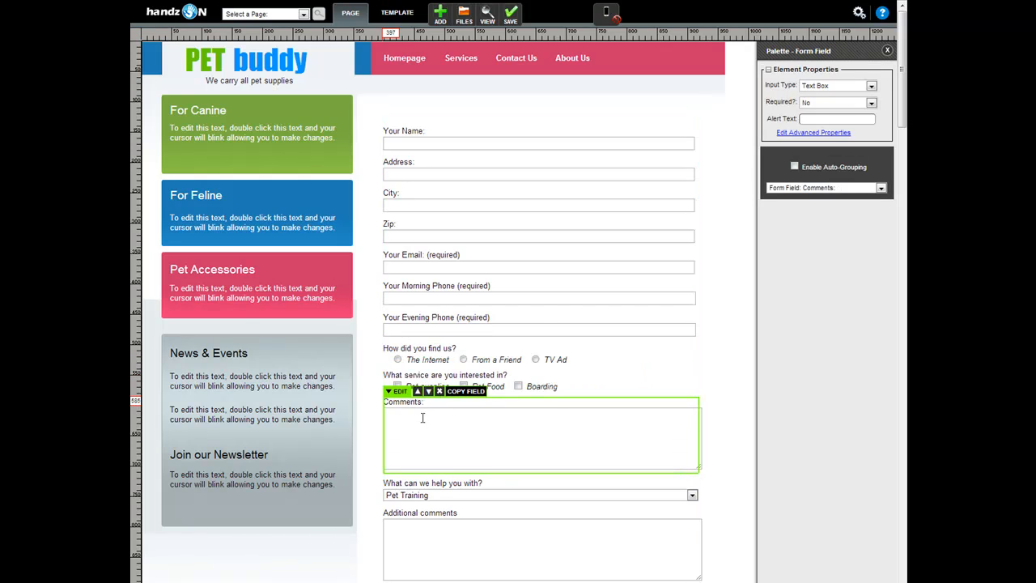
click(429, 391)
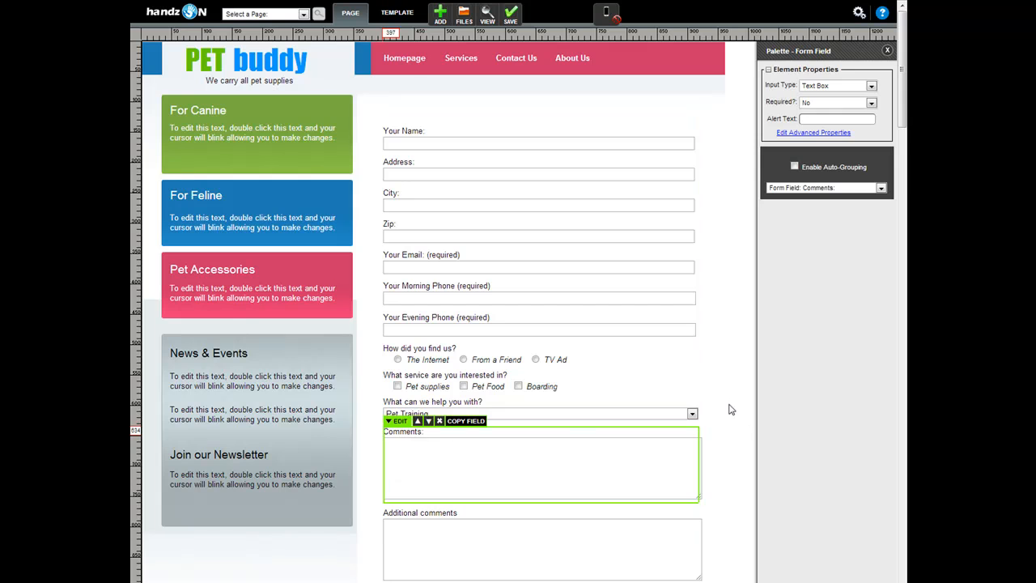
click(729, 511)
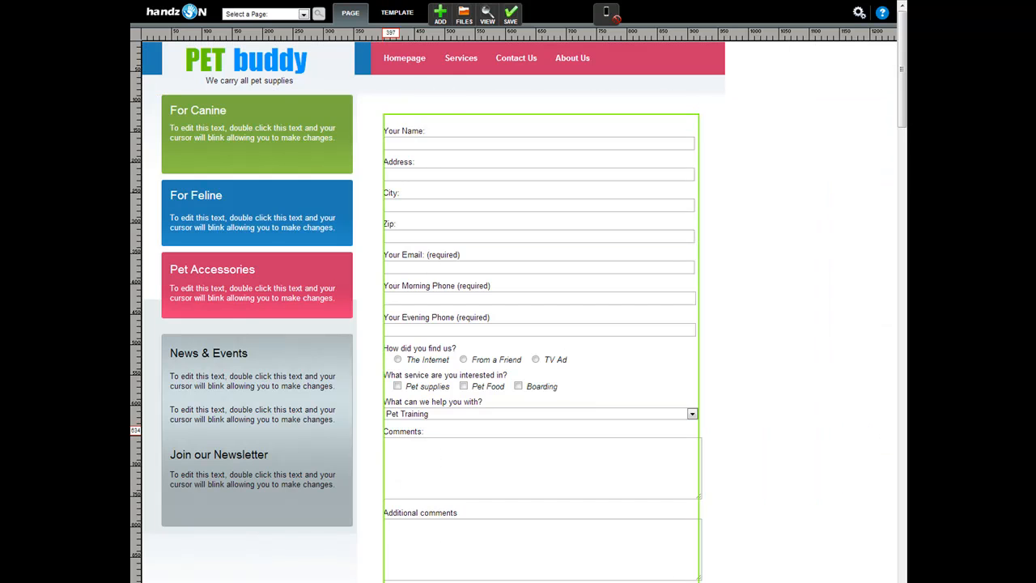
Step: Shorten the form to a height of about 857
click(693, 414)
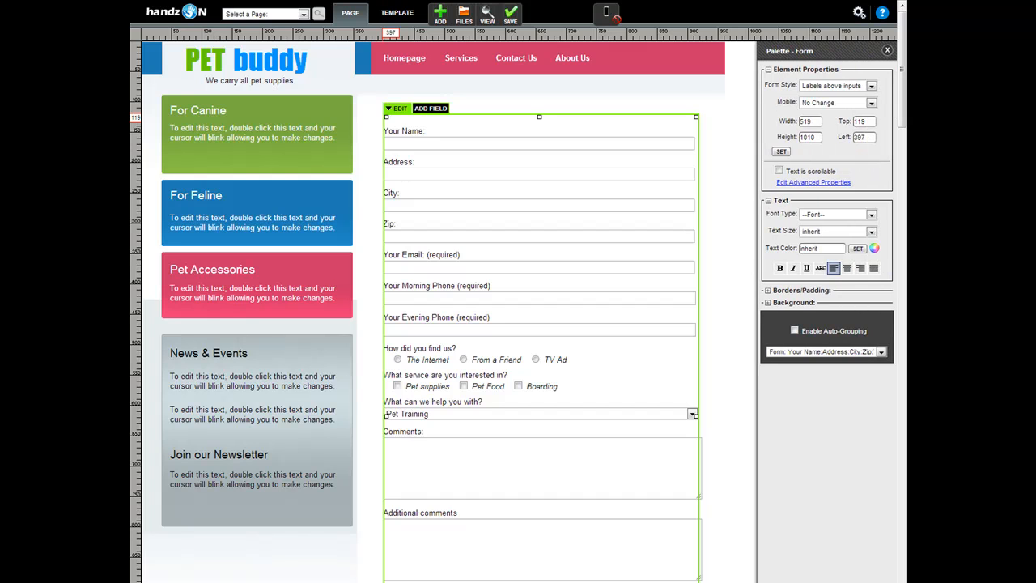
click(713, 344)
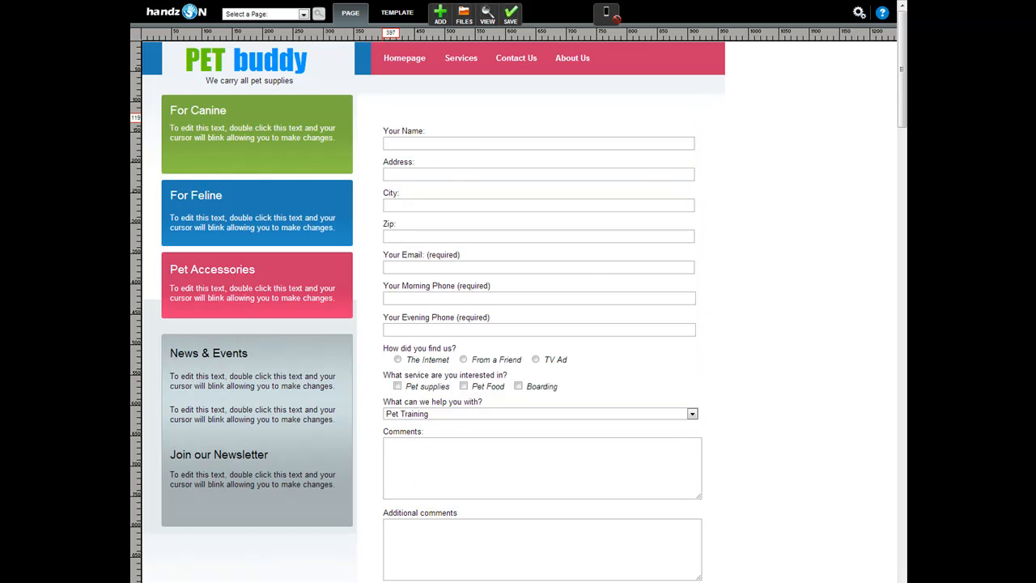
Step: Open the form's options and set its recipient to the first existing e-mail address in the recipient list
double_click(495, 127)
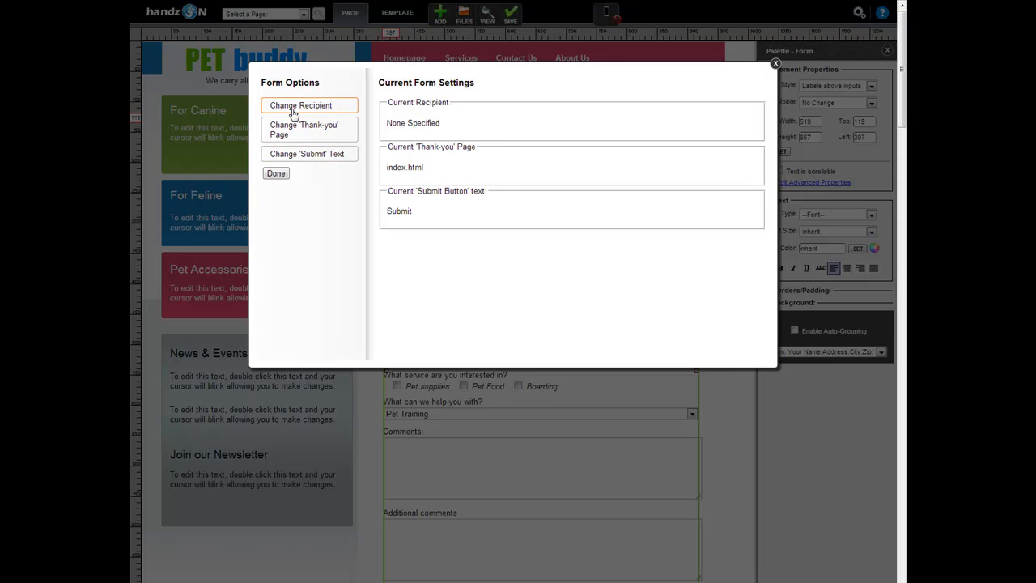
click(293, 113)
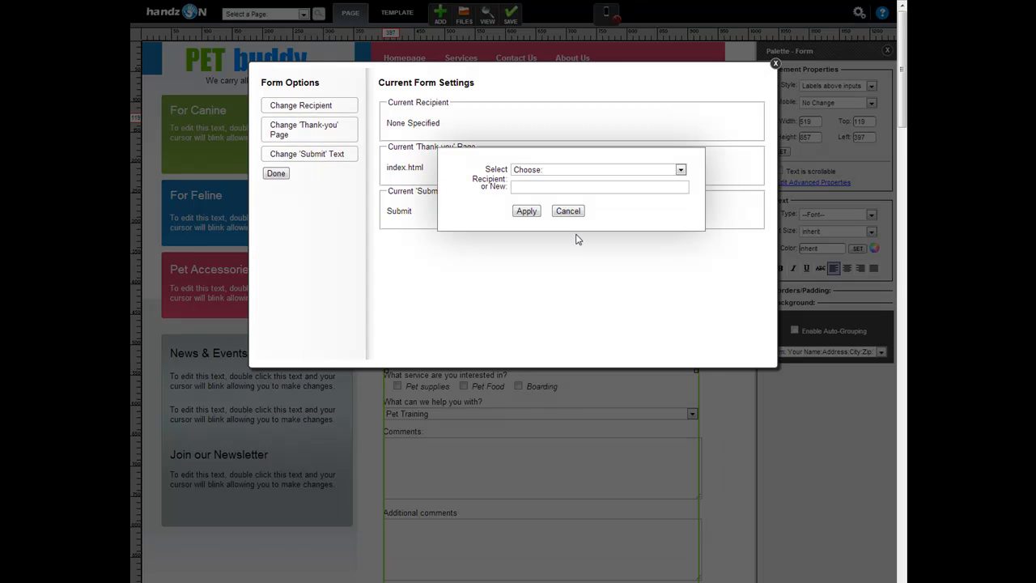
click(570, 170)
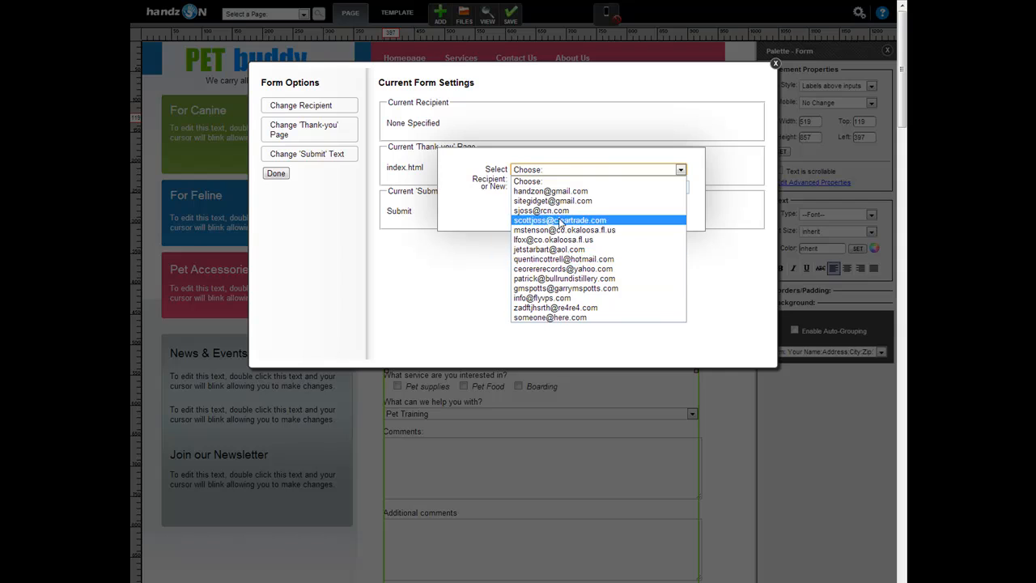
click(566, 193)
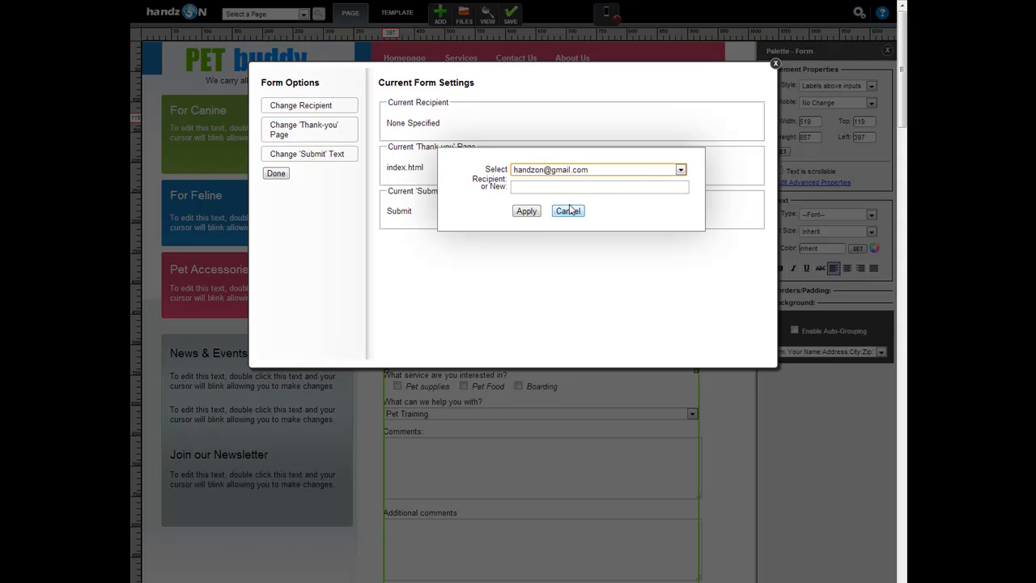
click(519, 212)
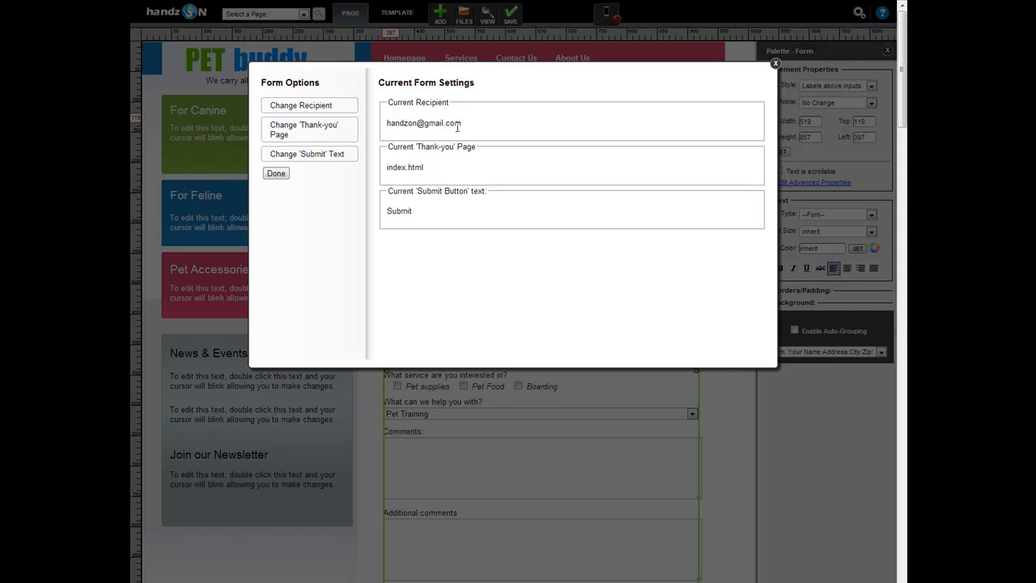
Step: Examine which site pages are available as the form's thank-you page, without changing the setting
click(315, 135)
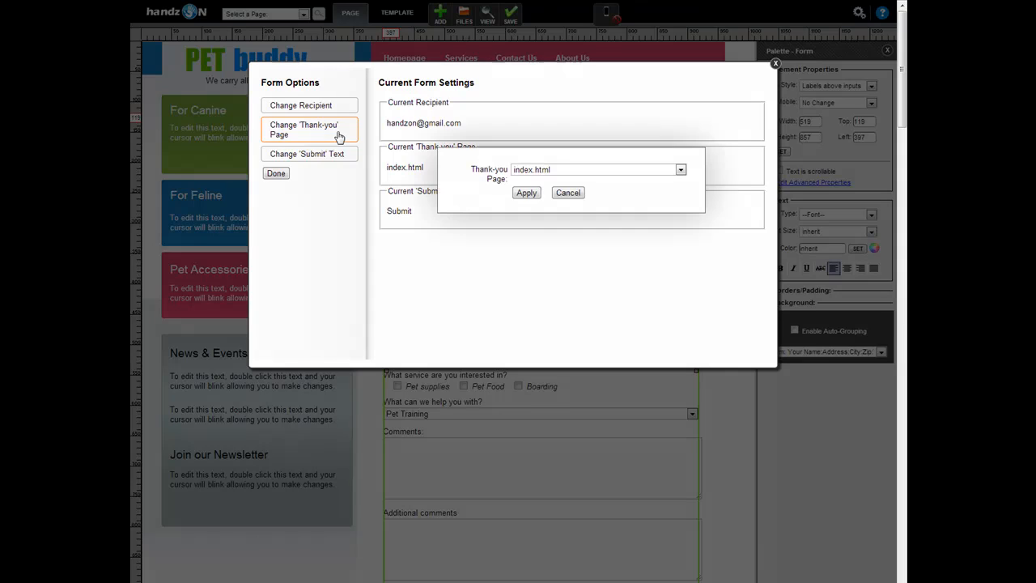
click(592, 169)
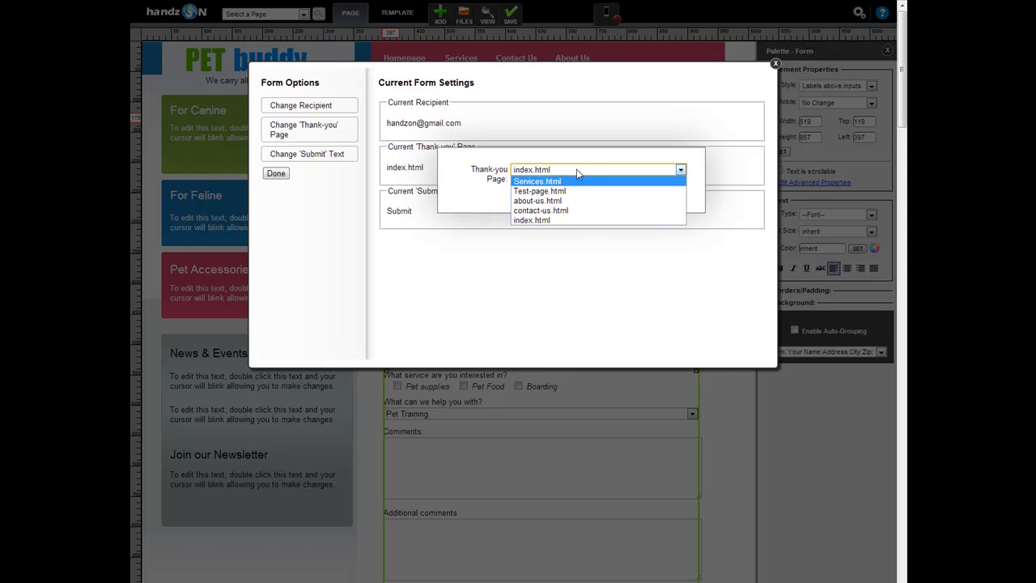
click(454, 173)
click(567, 193)
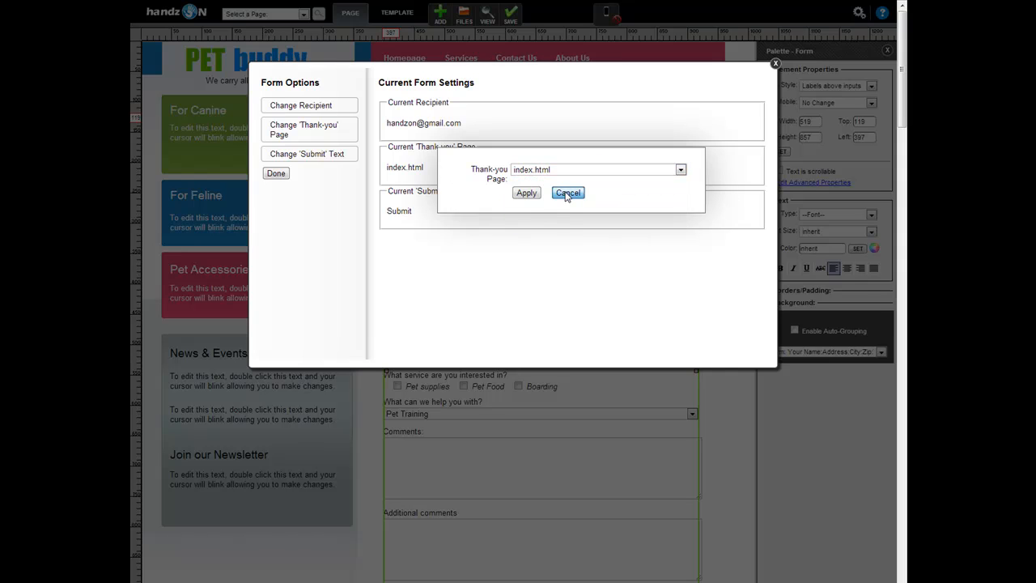
Step: Change the form's submit button text to "Send us your info" and close the form options
click(330, 160)
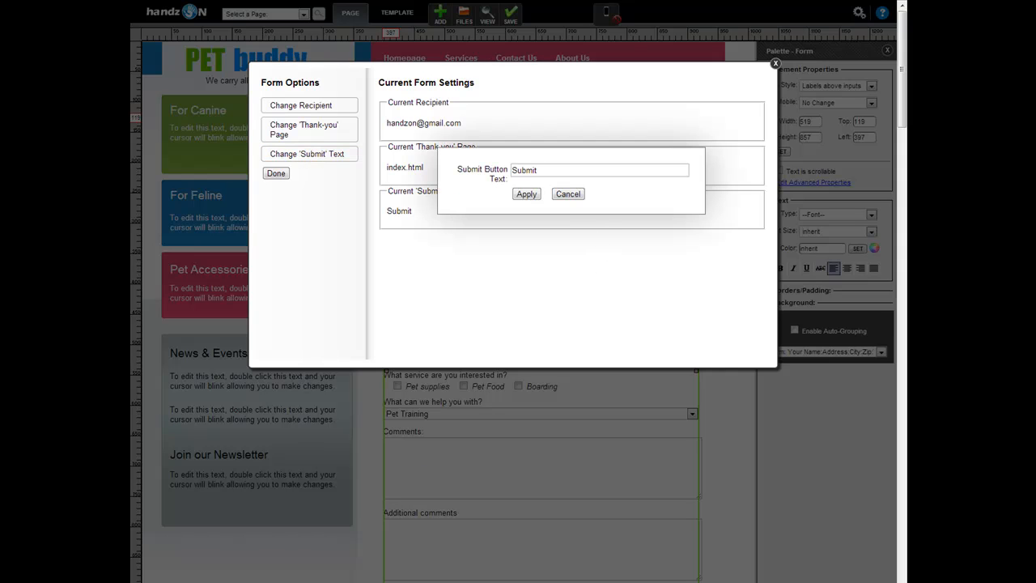
drag(543, 177, 468, 179)
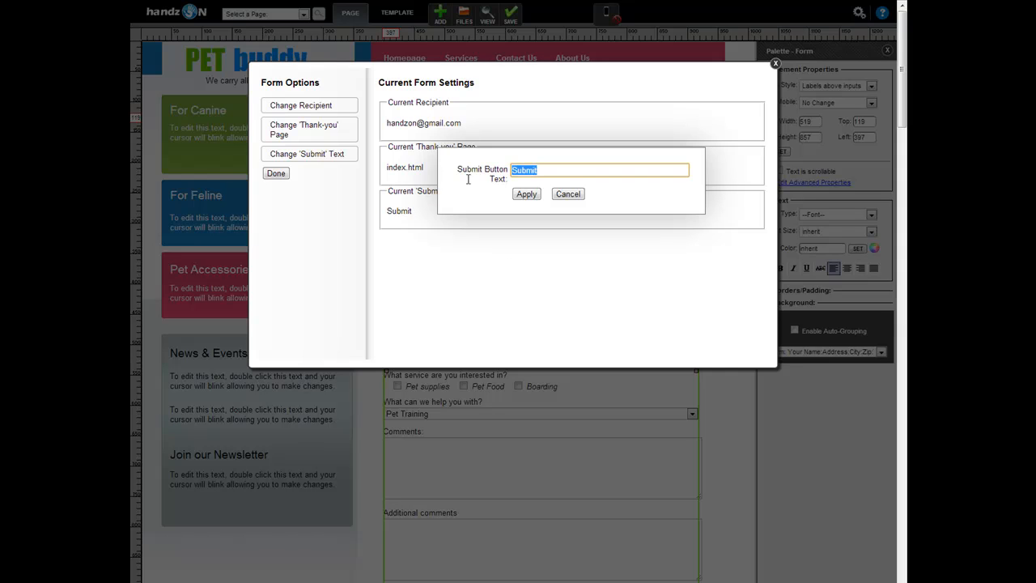
text(Send us your info)
click(525, 194)
click(276, 173)
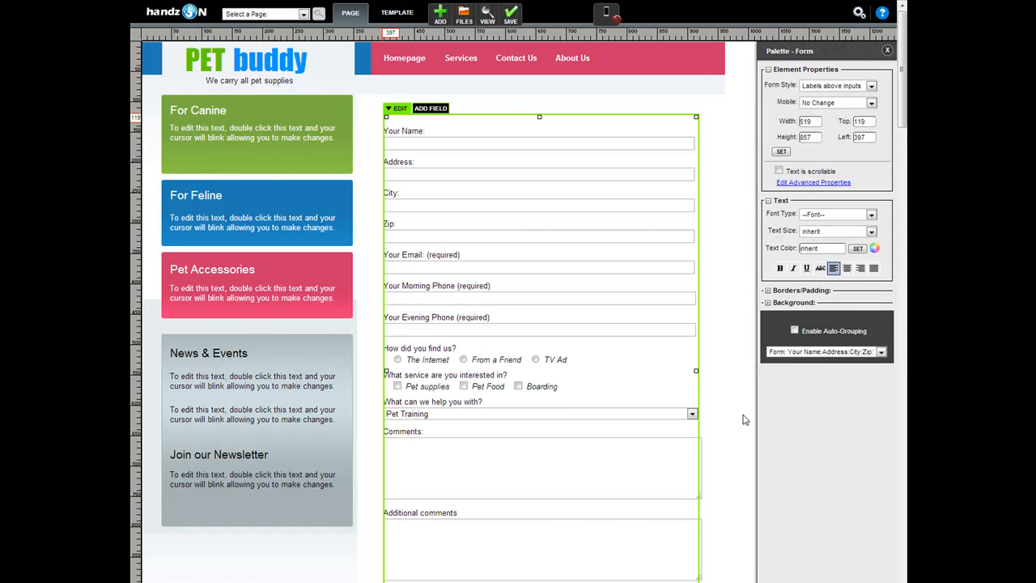
click(733, 382)
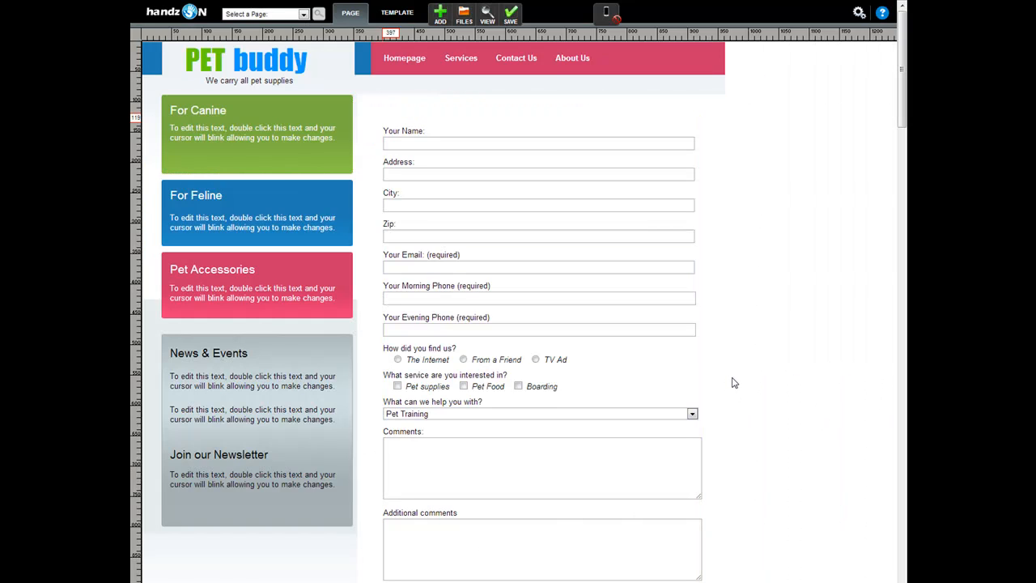